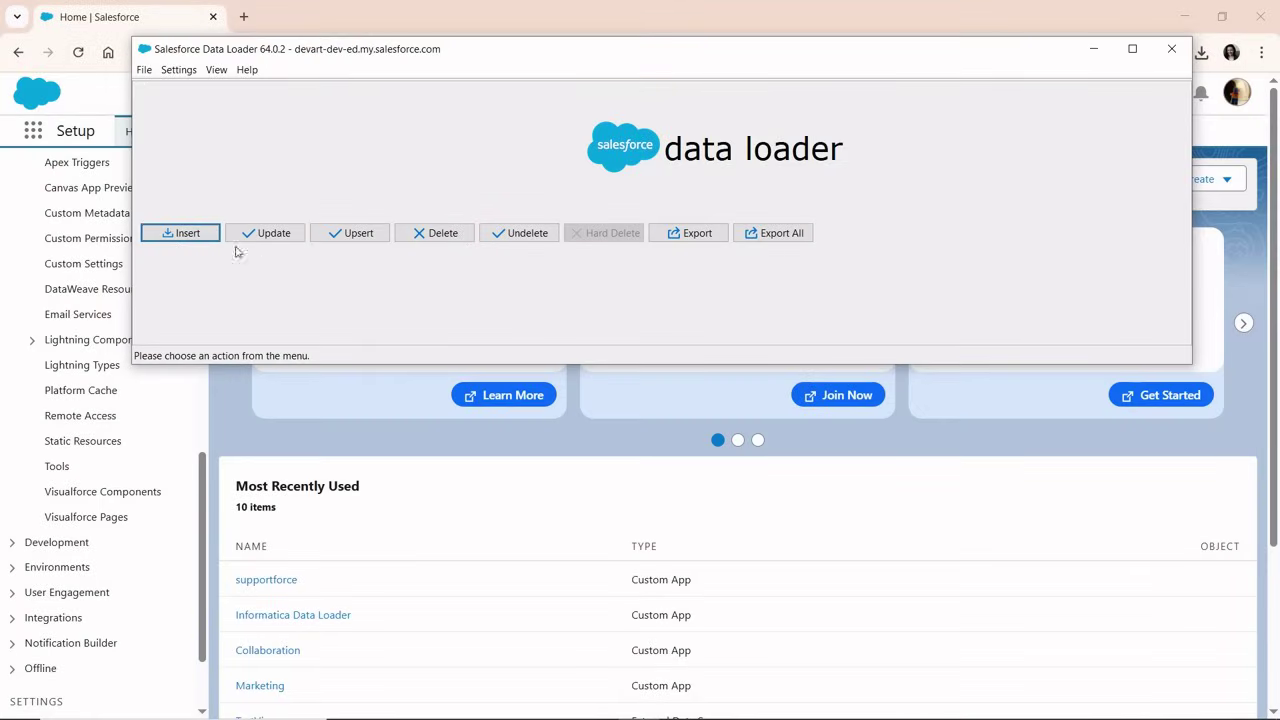
Step: Start a Lead insert in Data Loader, sourcing records from the CSV file
left_click(185, 233)
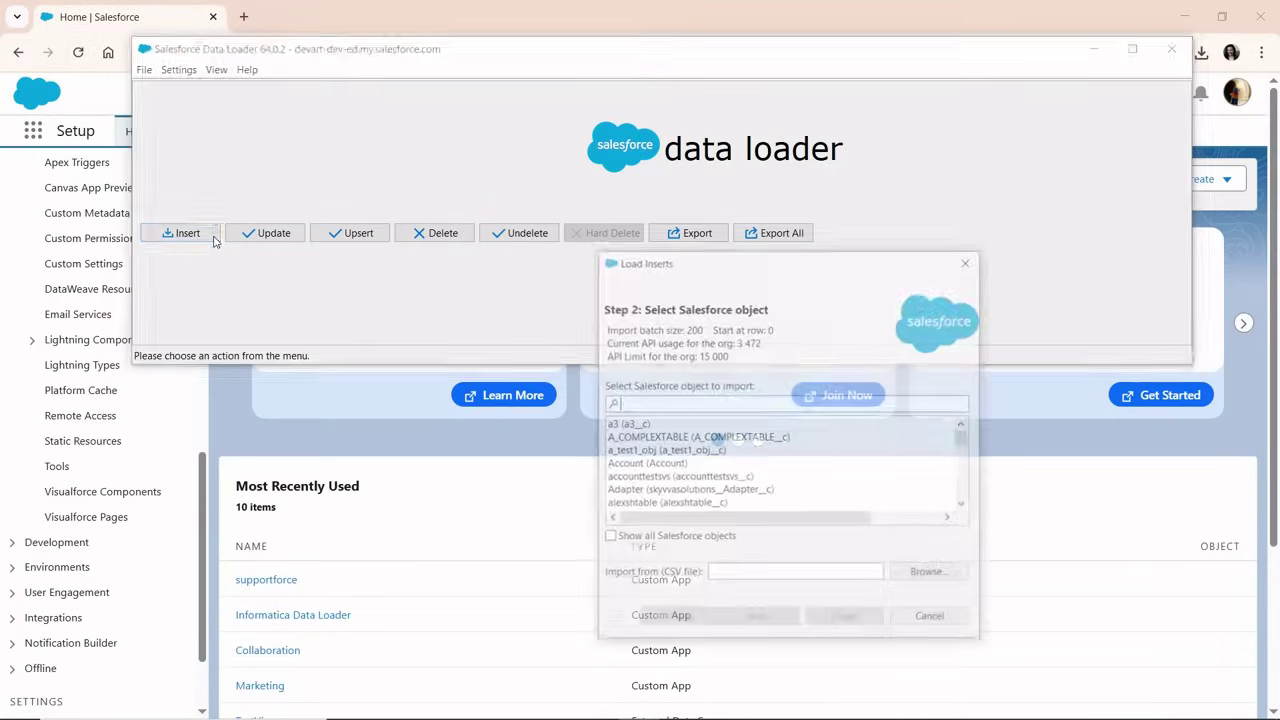
type("lea")
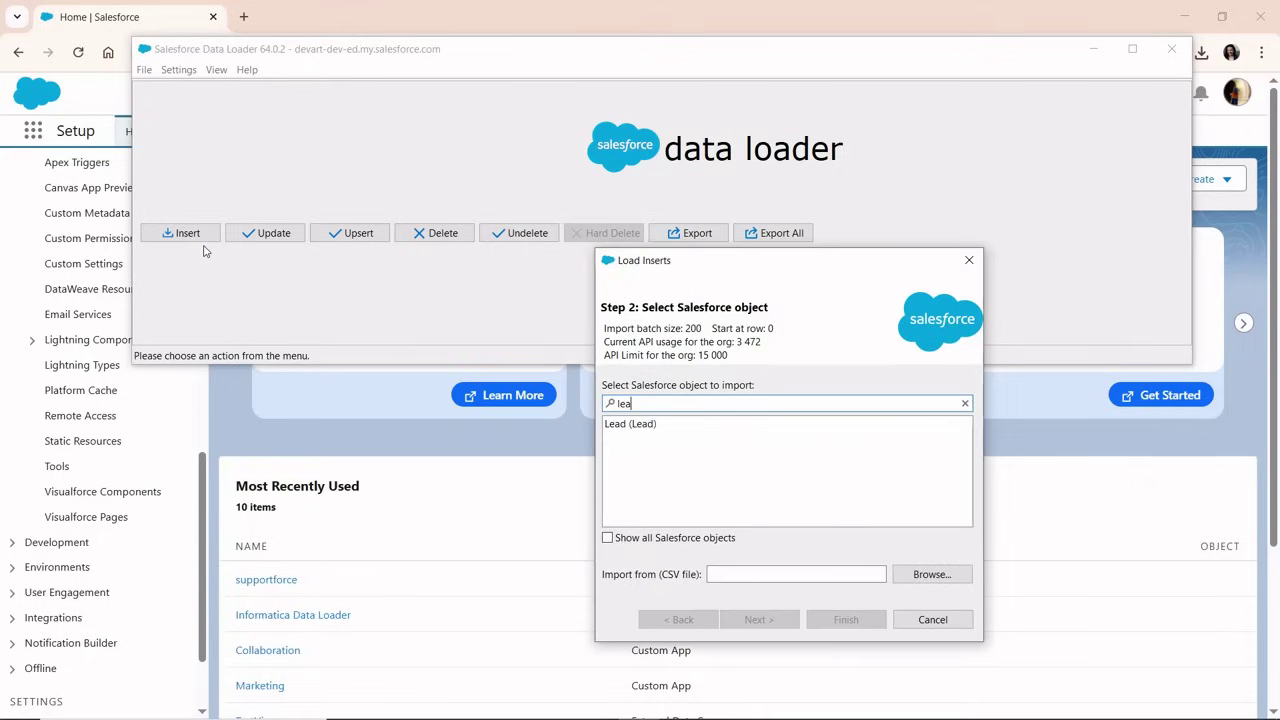
left_click(626, 424)
left_click(799, 574)
key("ctrl+v")
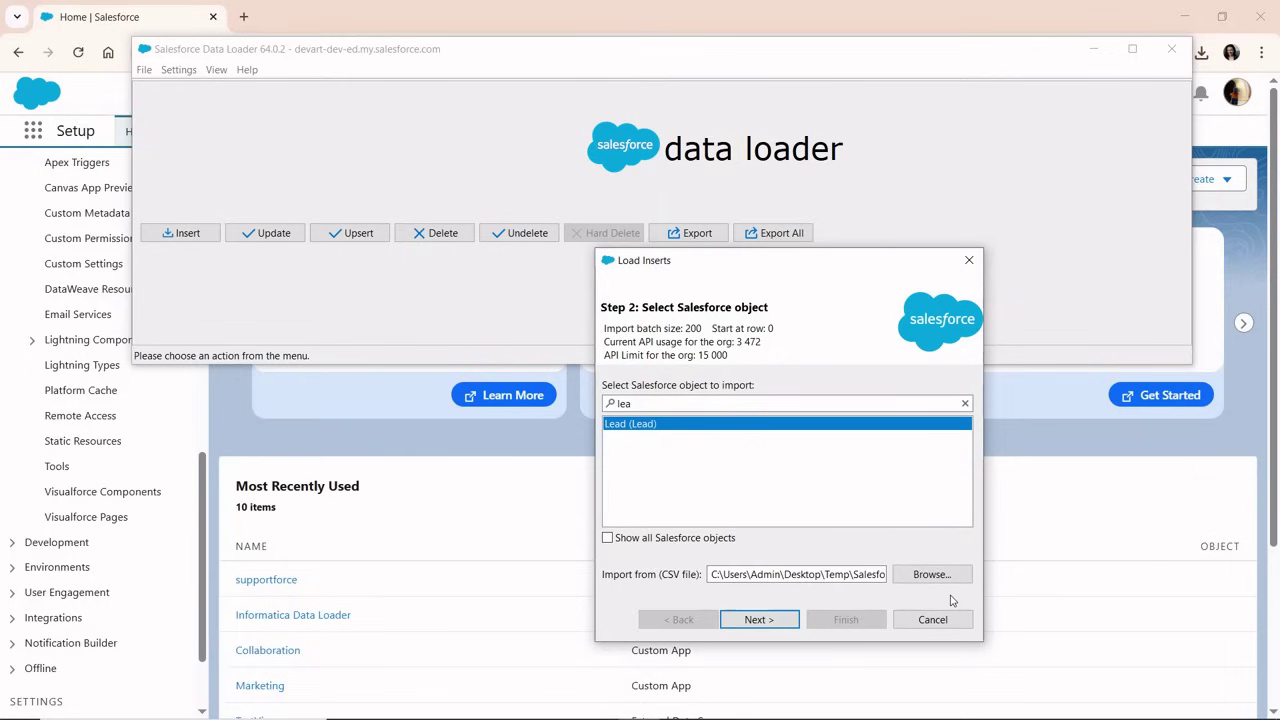
Step: Relate ConvertedContact by ContactExtID__c and continue to field mapping
left_click(768, 620)
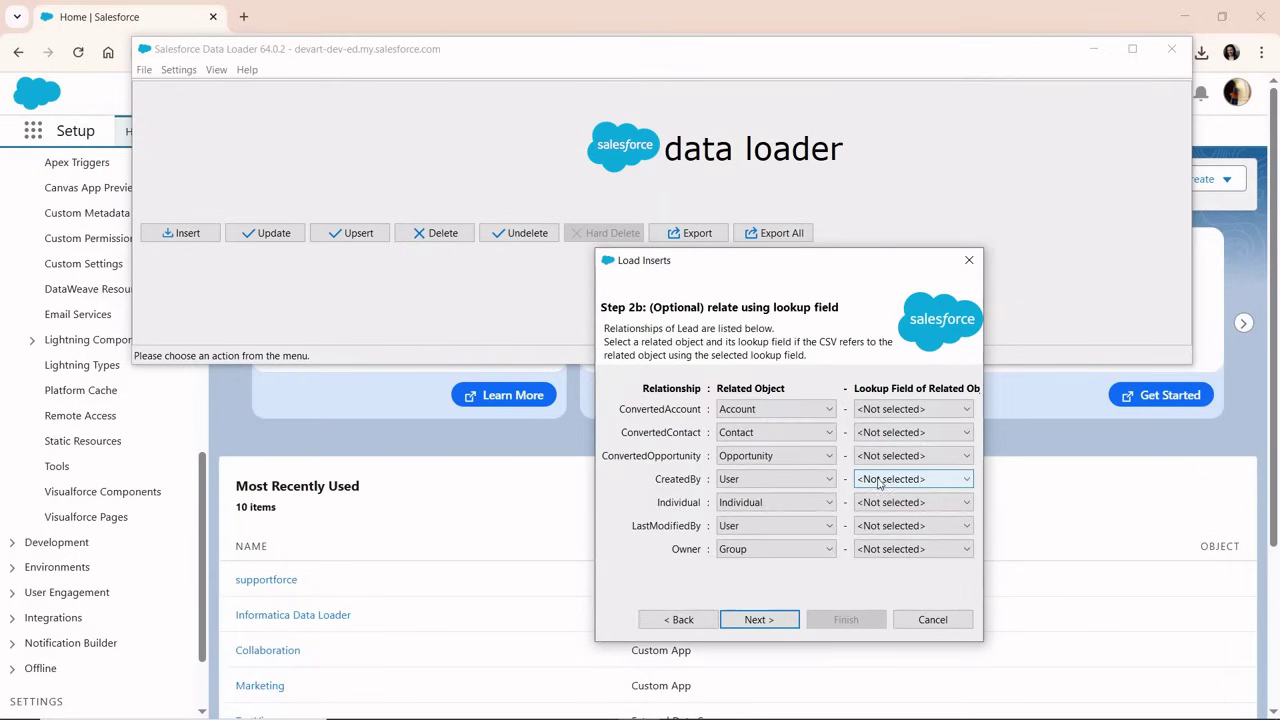
left_click(935, 434)
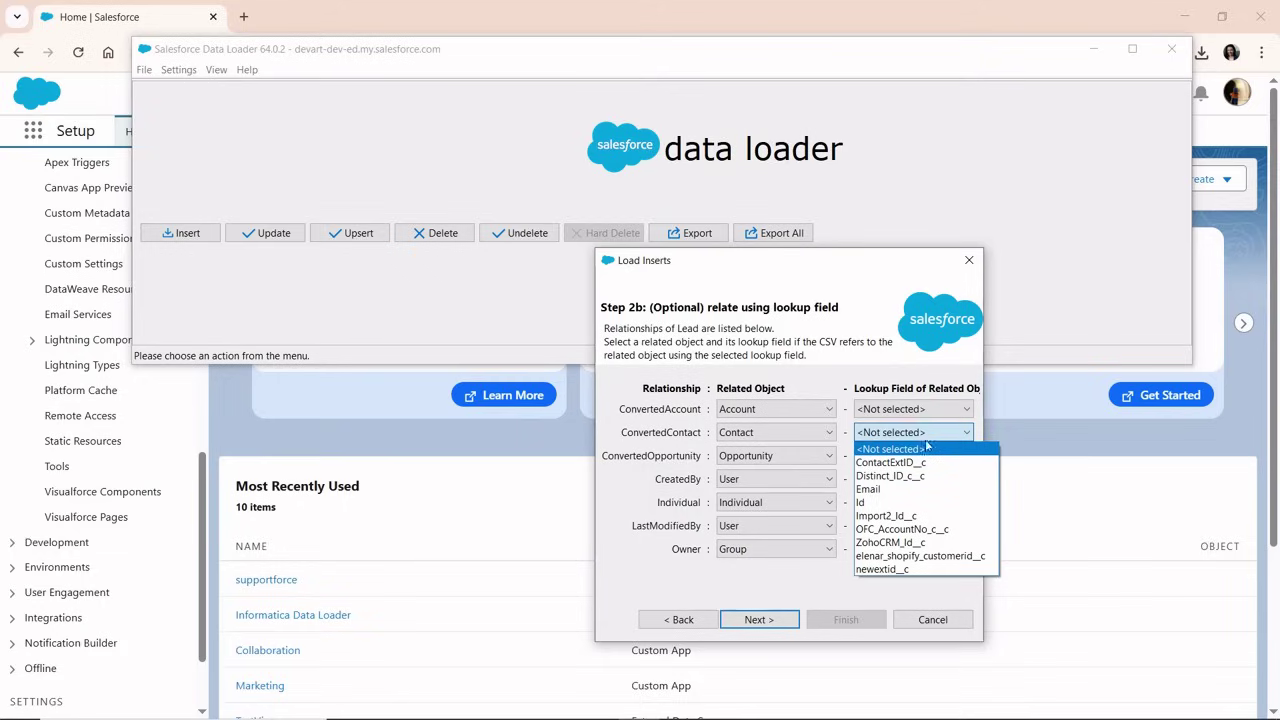
left_click(921, 463)
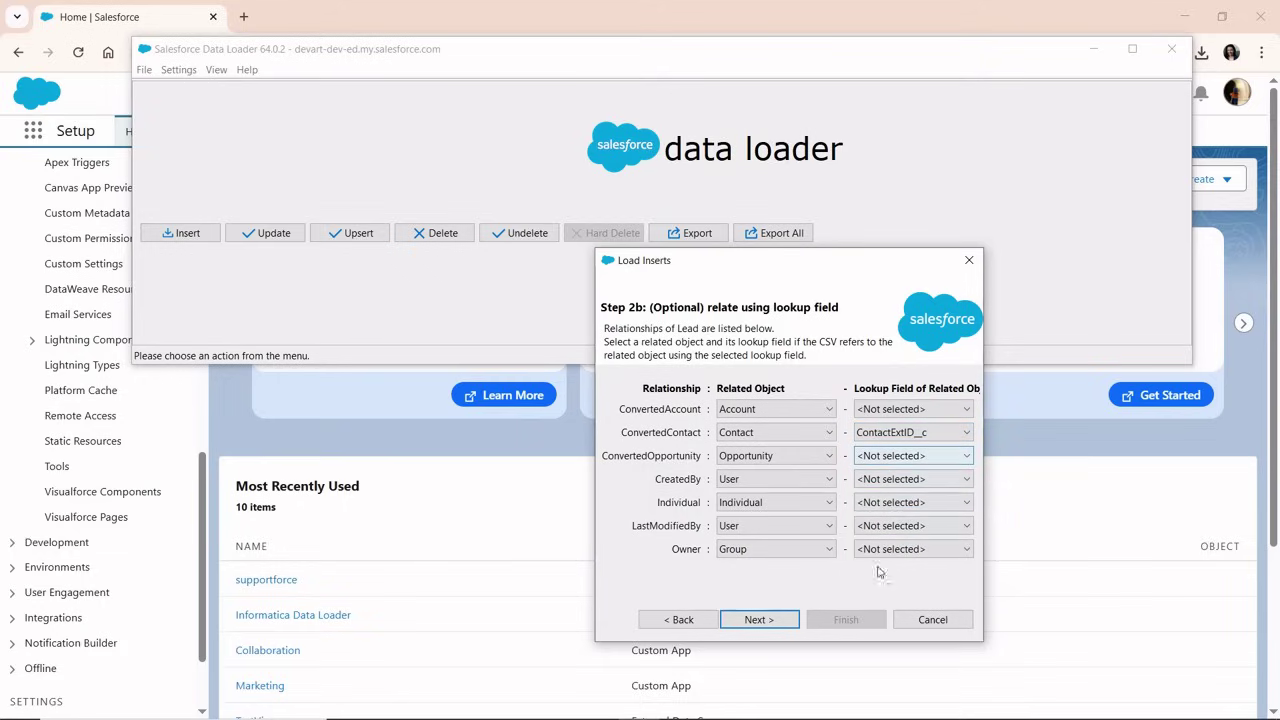
left_click(778, 620)
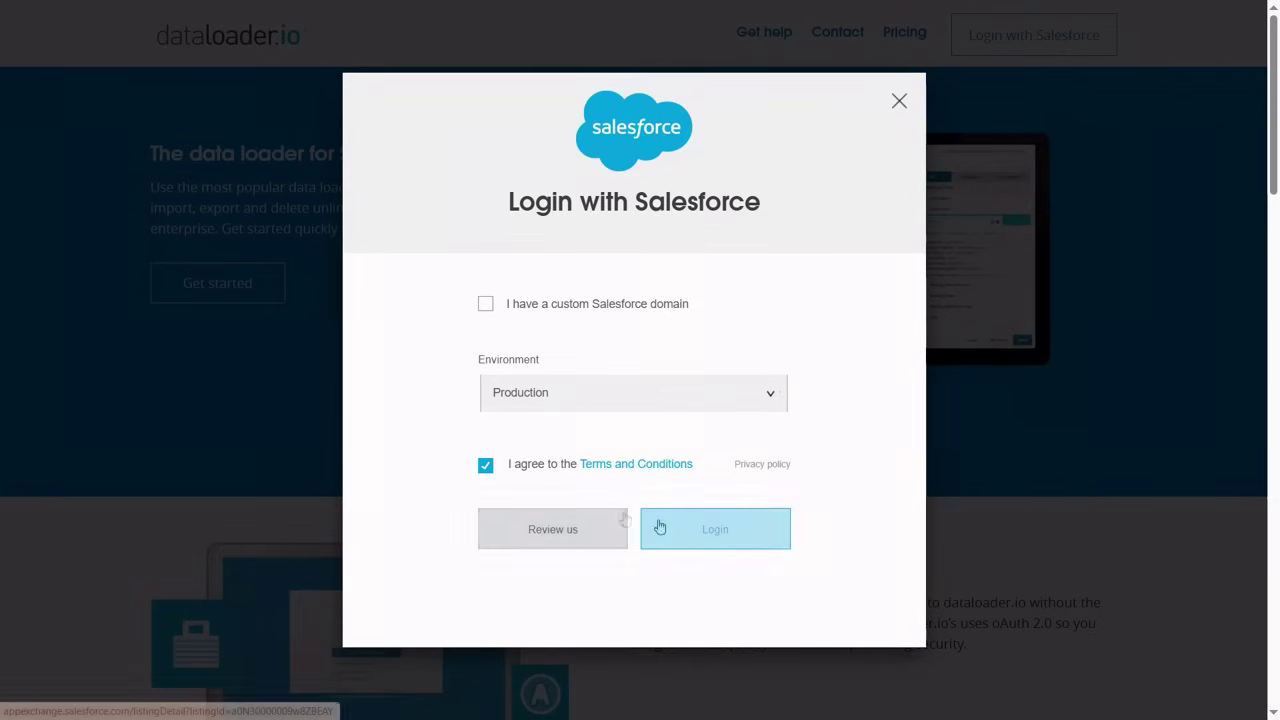
Step: Log in to dataloader.io with the Salesforce account and start a new Import task
left_click(659, 527)
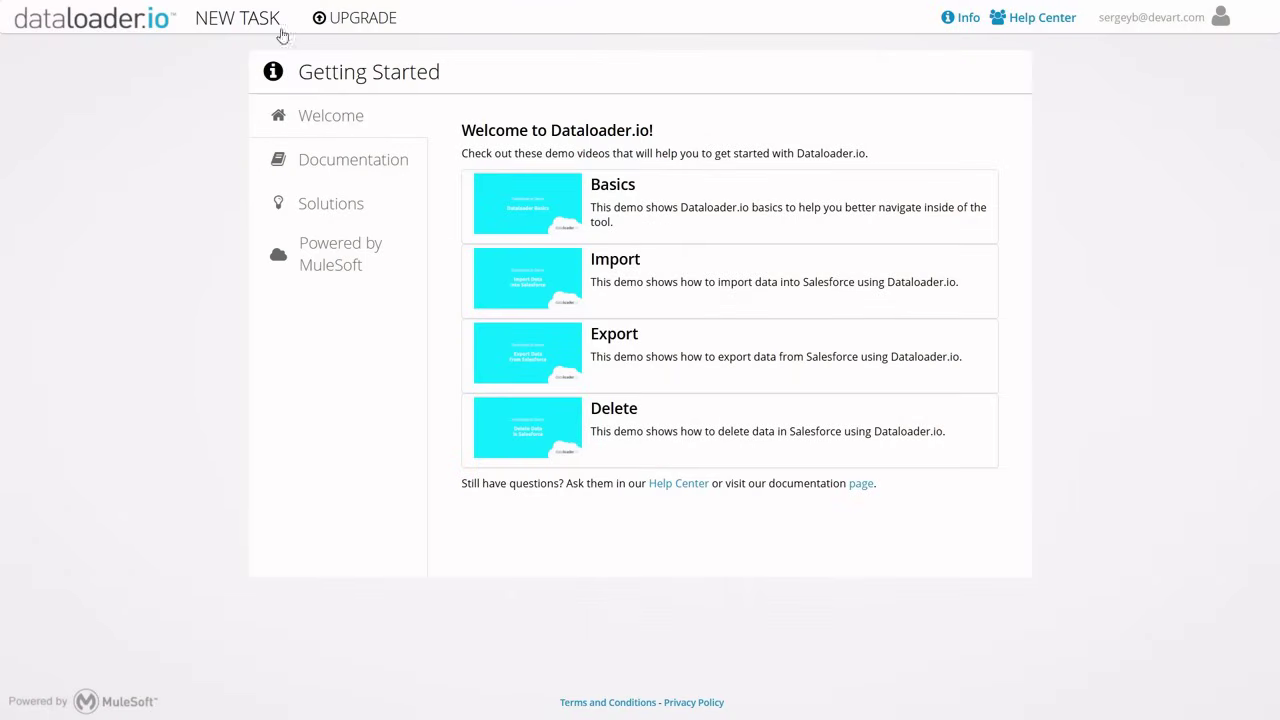
left_click(278, 28)
left_click(268, 61)
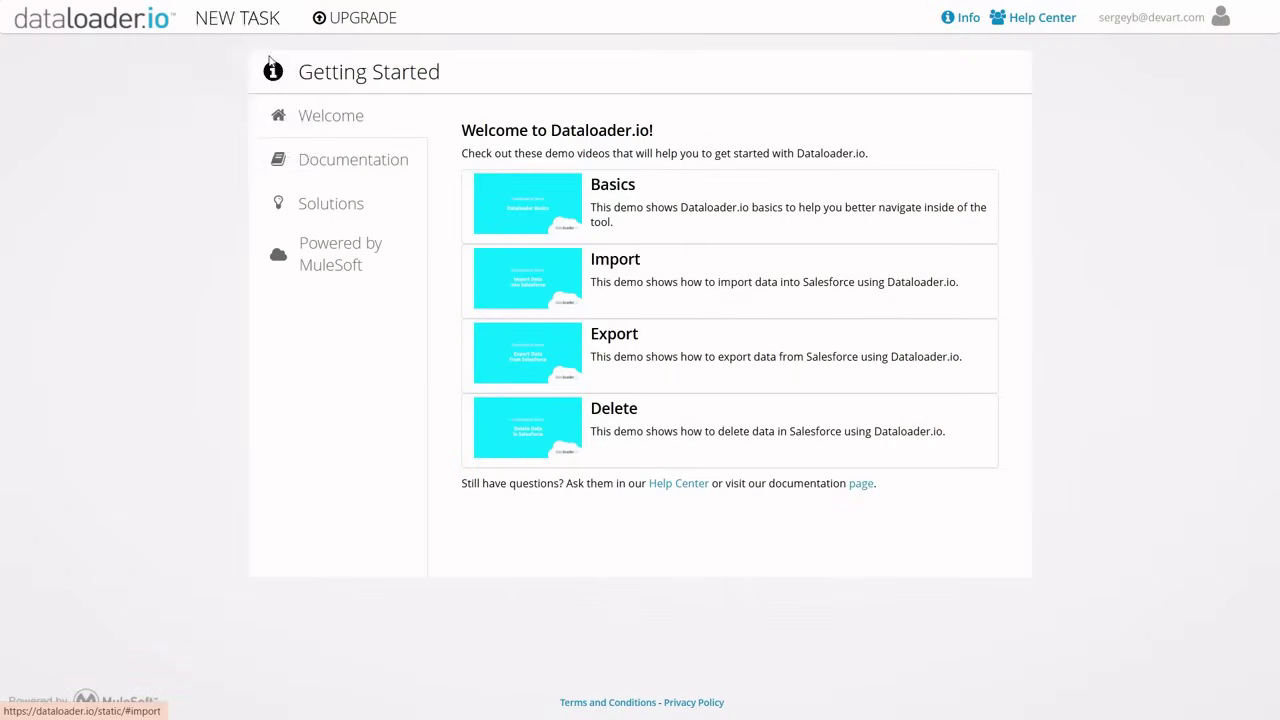
Step: Pick Lead as the insert object via Quick find 'lead' and upload the leads CSV
left_click(510, 314)
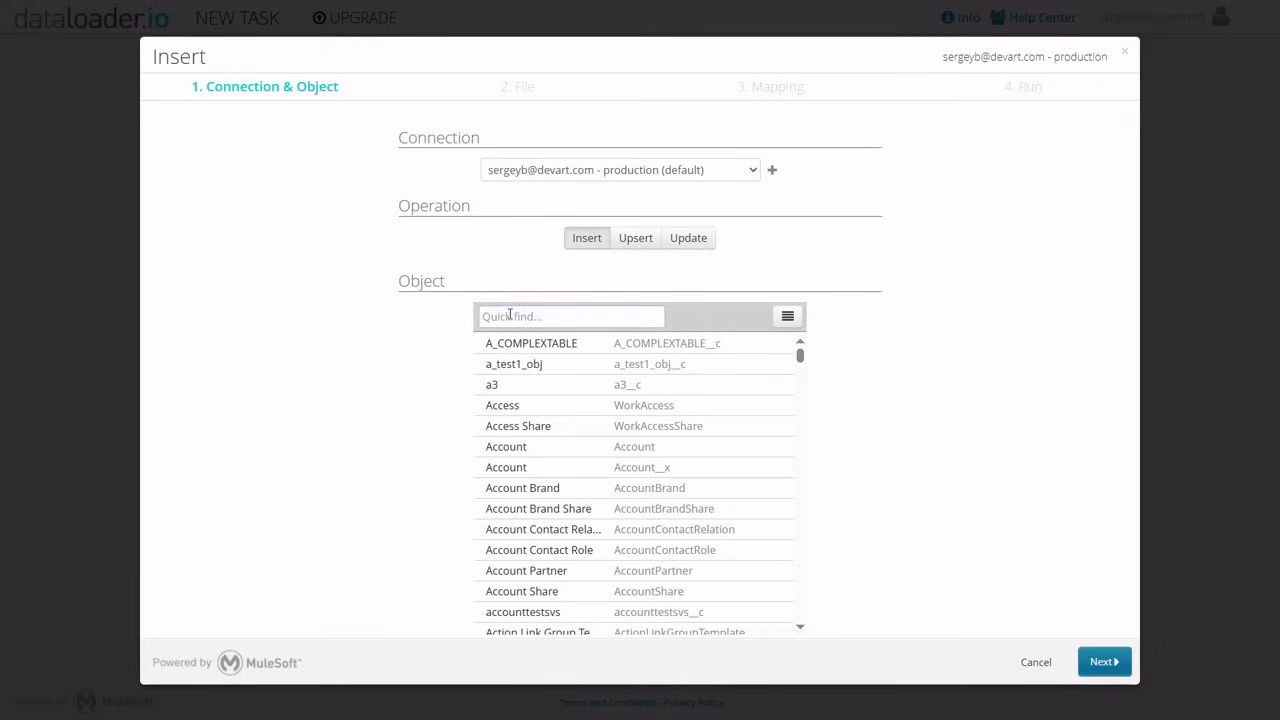
type("lead")
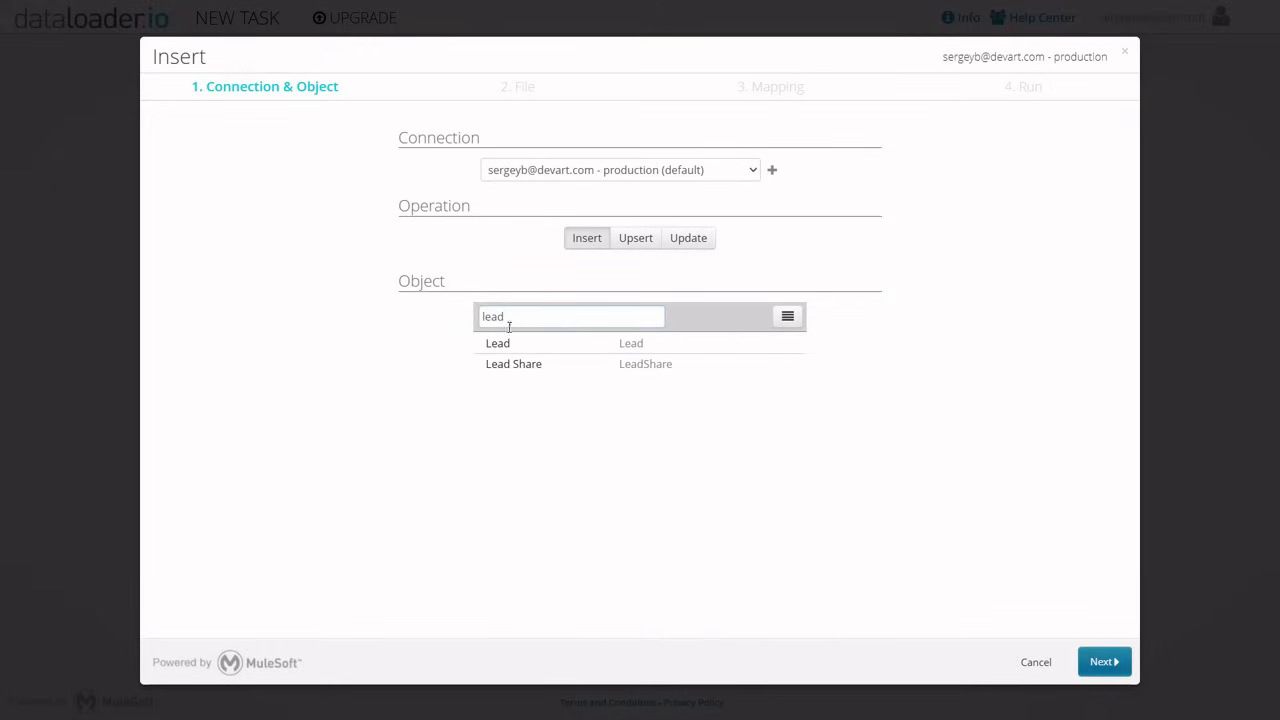
left_click(505, 345)
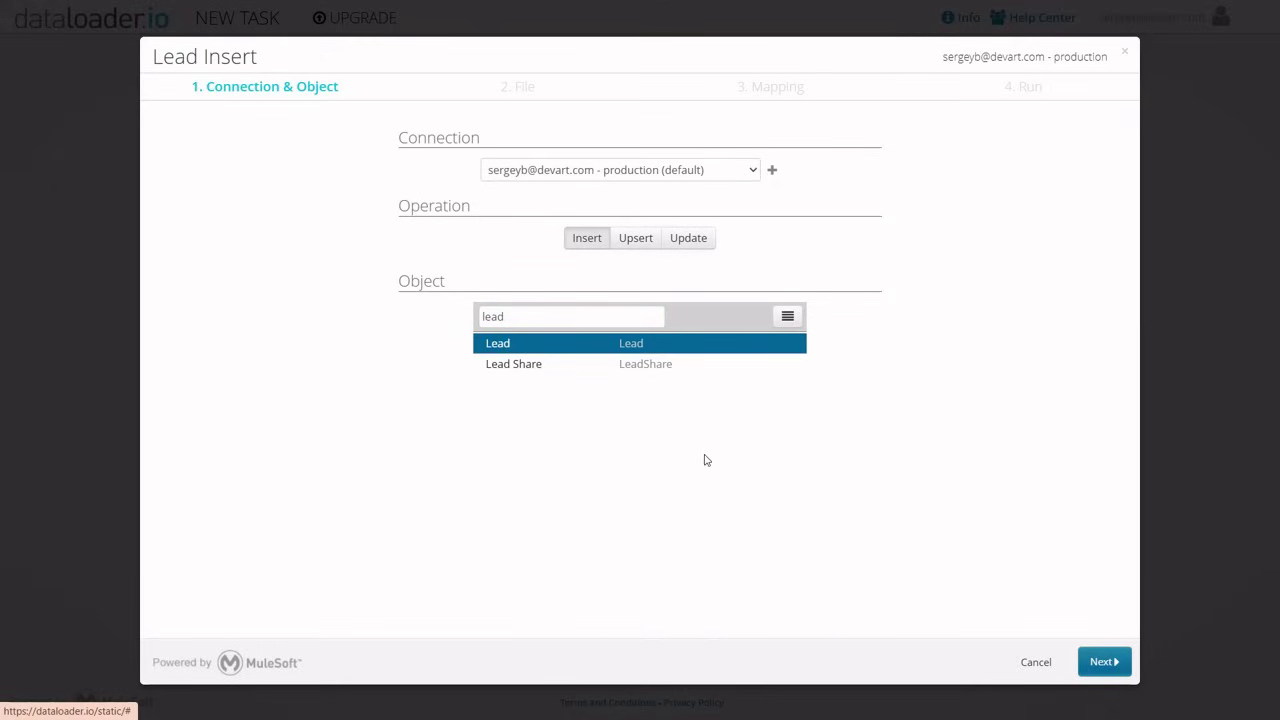
left_click(1110, 665)
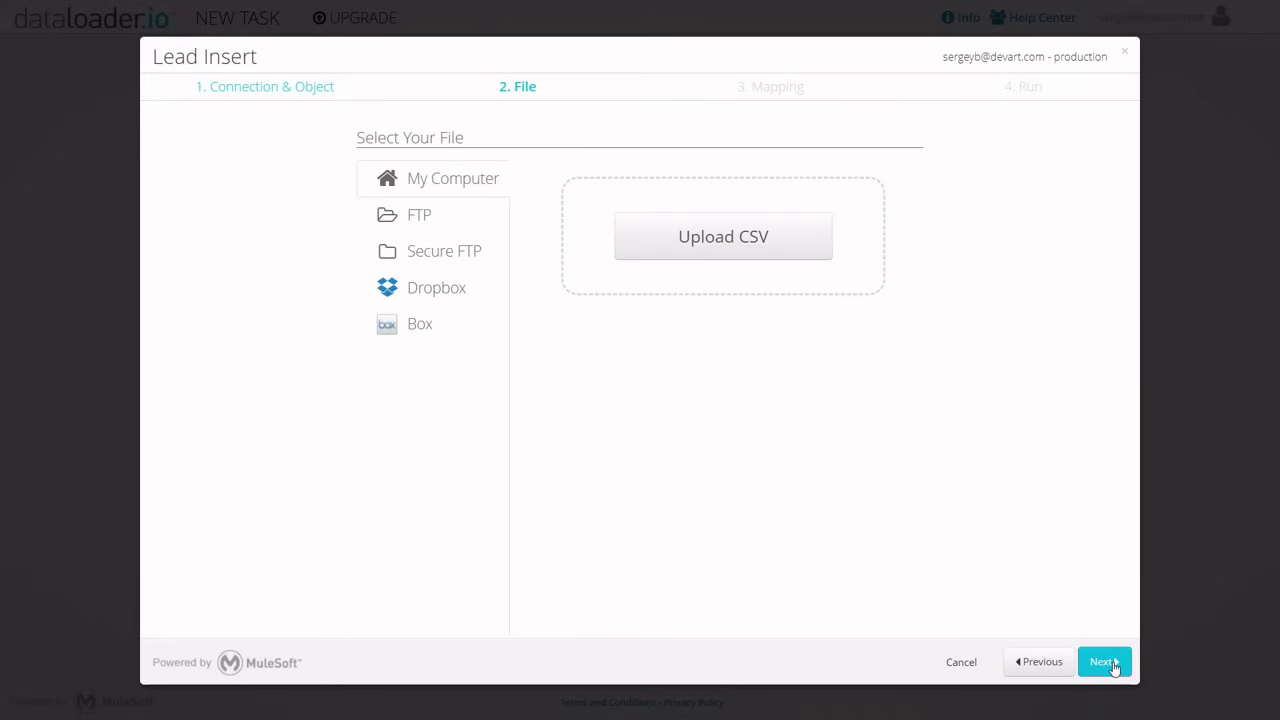
left_click(814, 254)
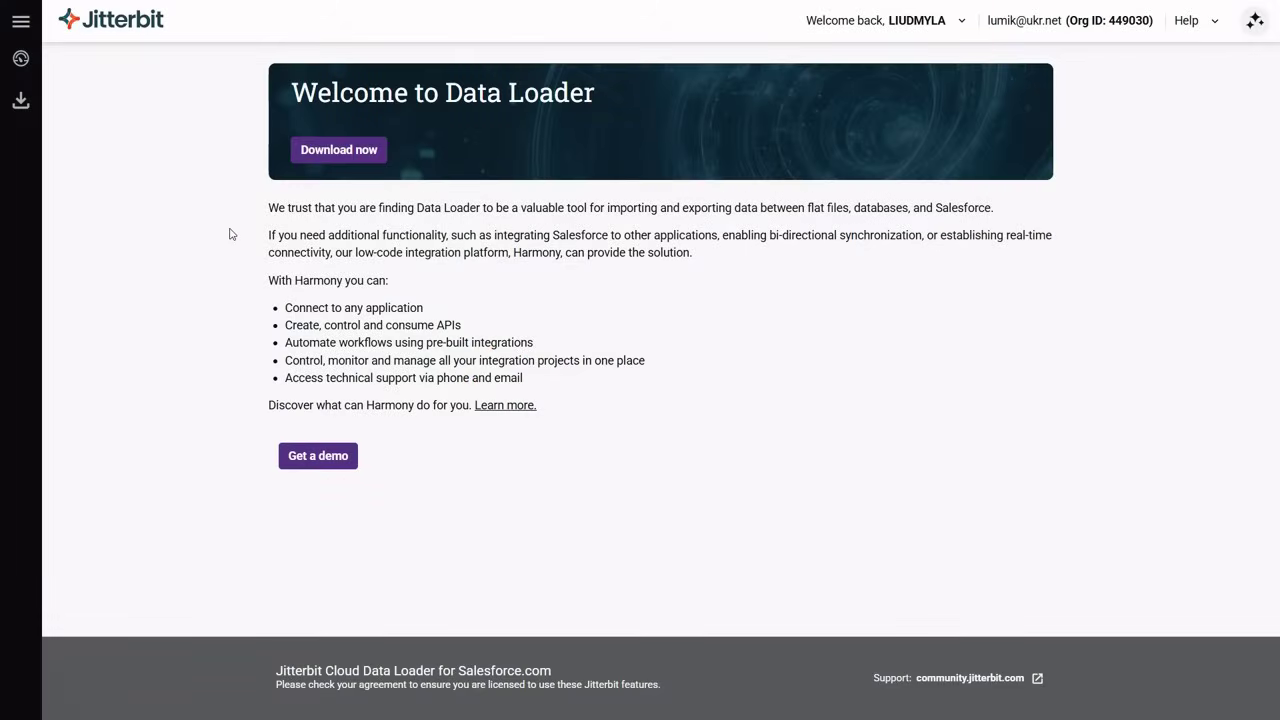
Step: Go to the Jitterbit Data Loader downloads page with 'Download now'
left_click(319, 163)
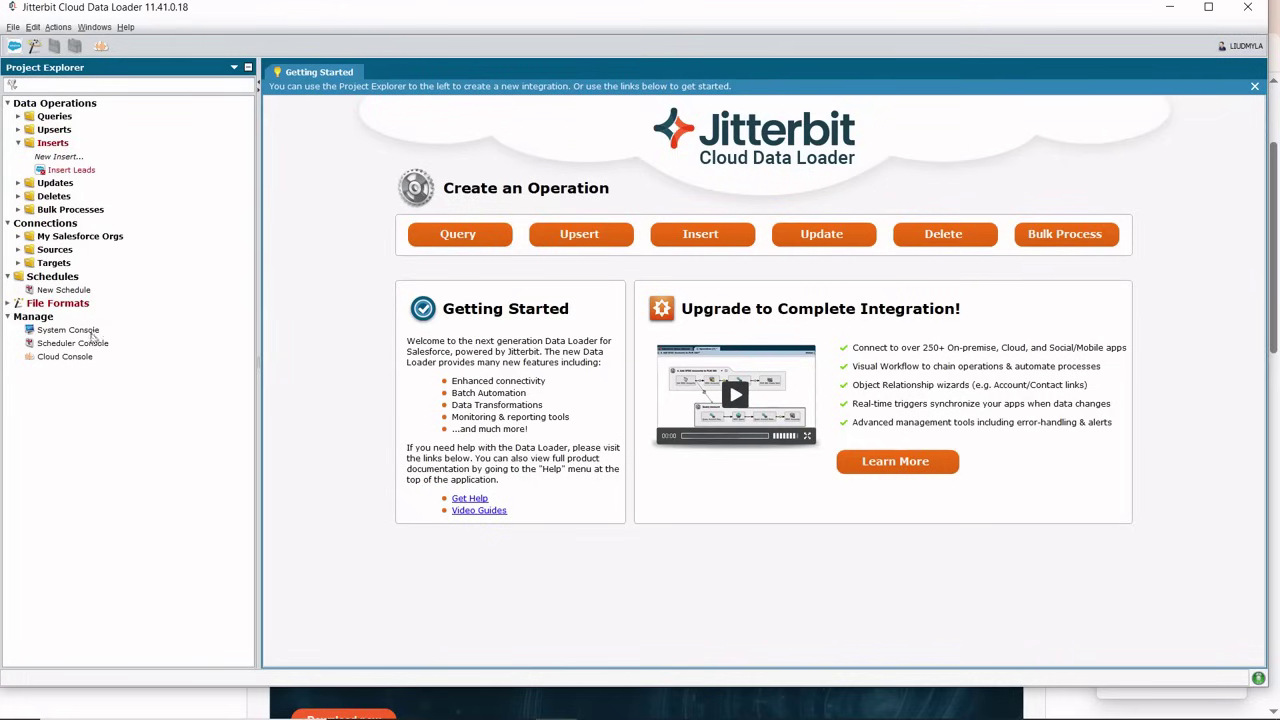
Step: Create a New Insert on the Lead object, sourced from the local CSV file
left_click(72, 158)
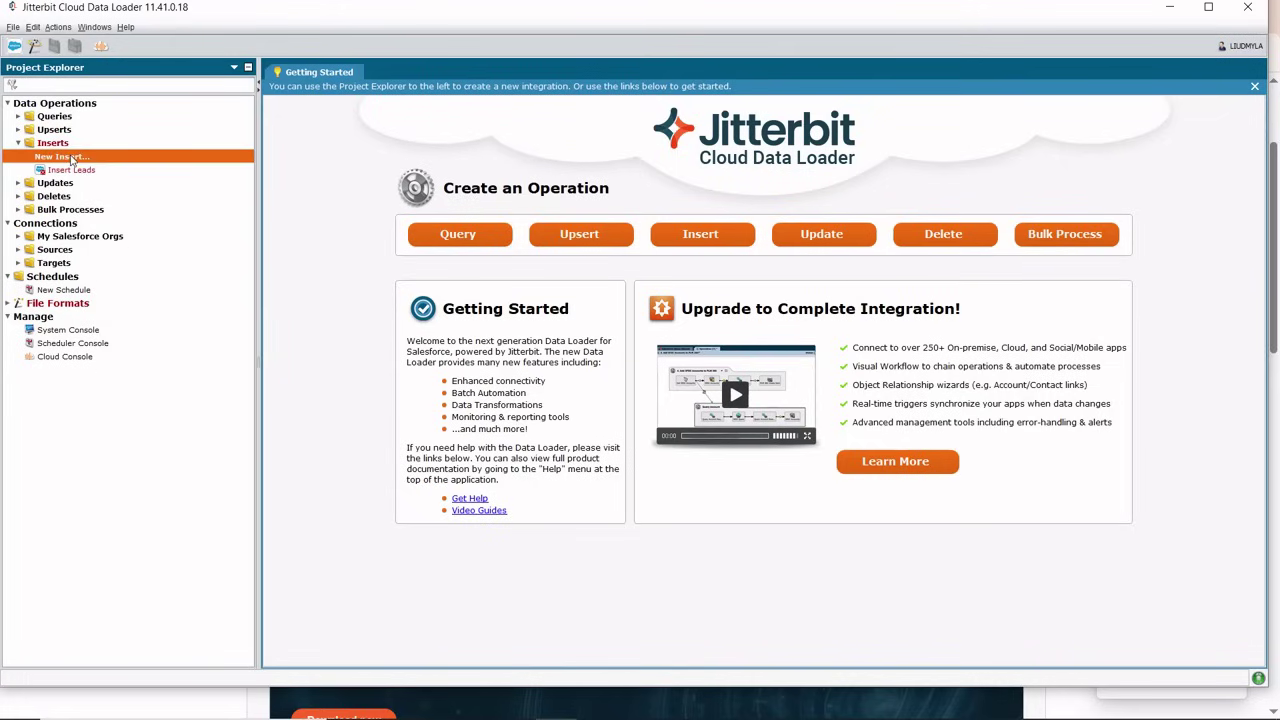
left_click(614, 146)
type("lead")
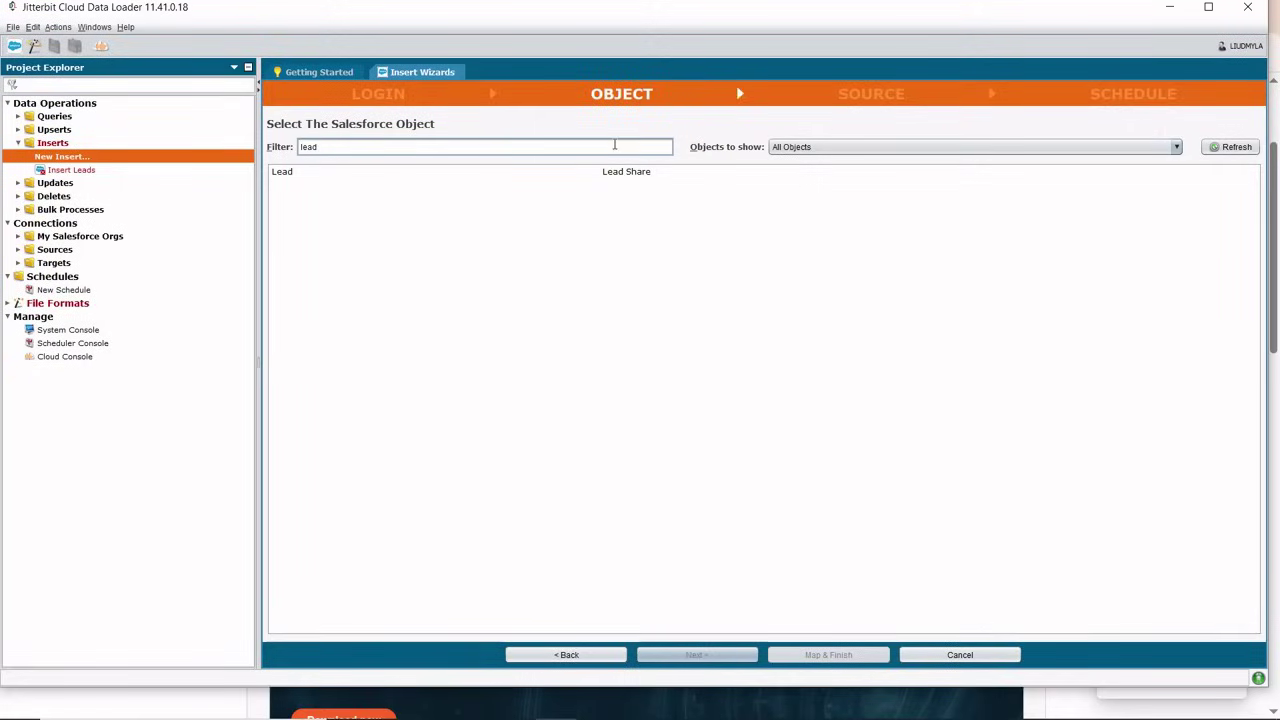
left_click(597, 178)
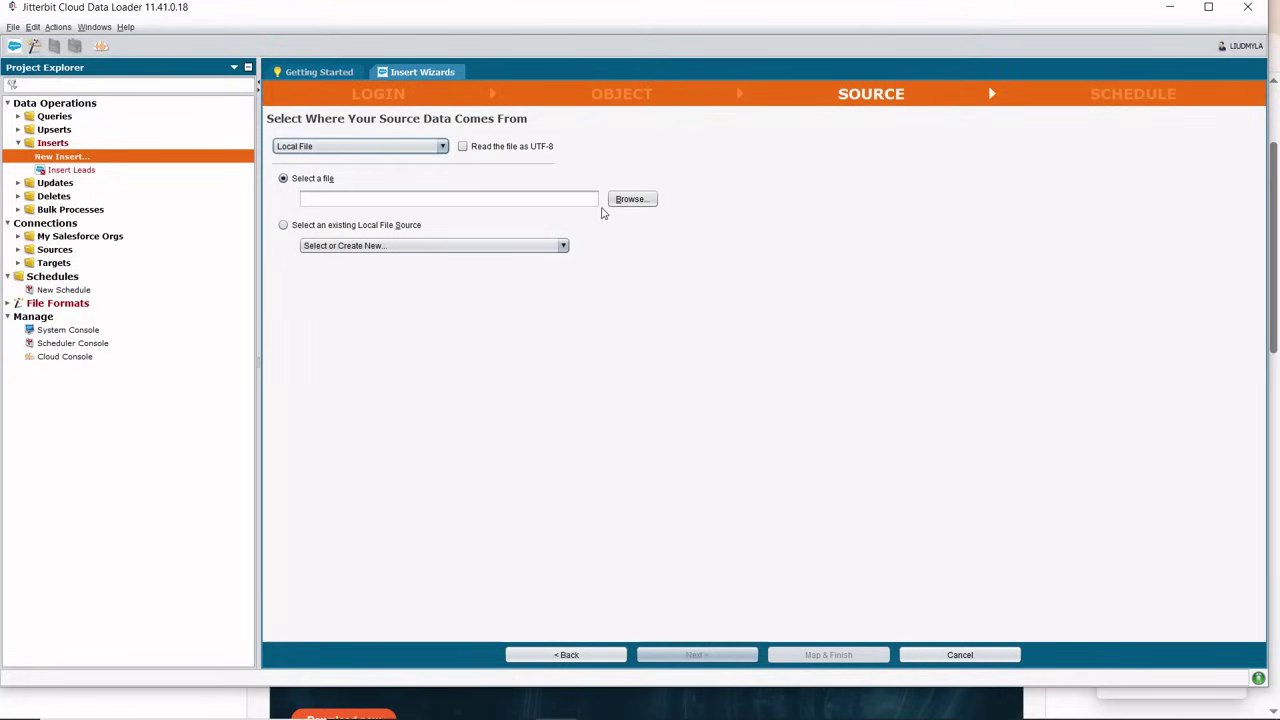
left_click(630, 199)
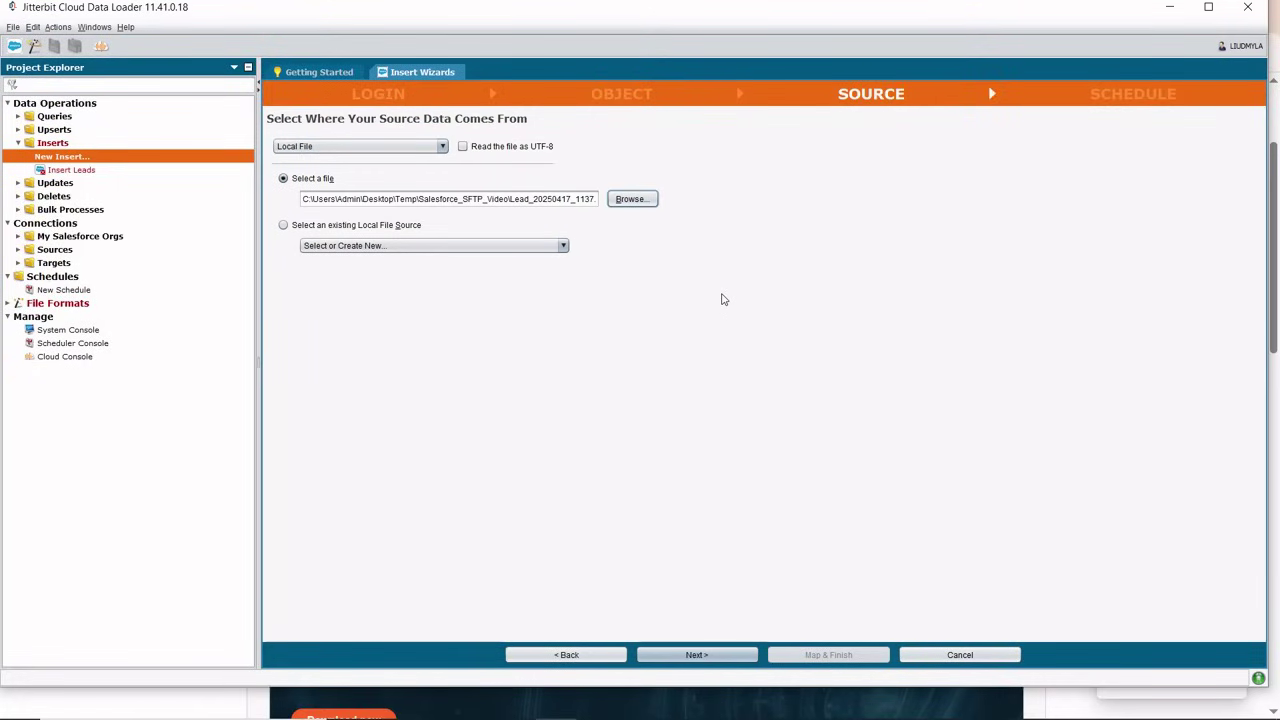
key("Return")
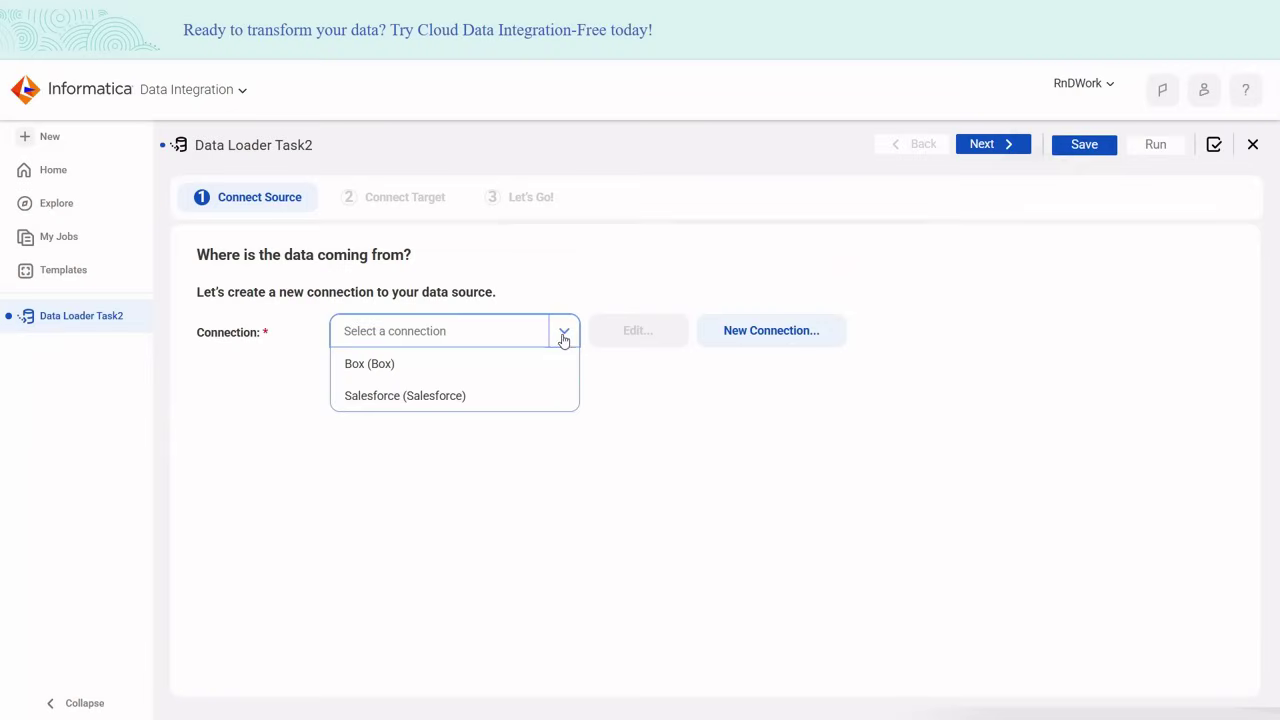
Step: Use the Salesforce connection as source with Account as the included object
left_click(532, 401)
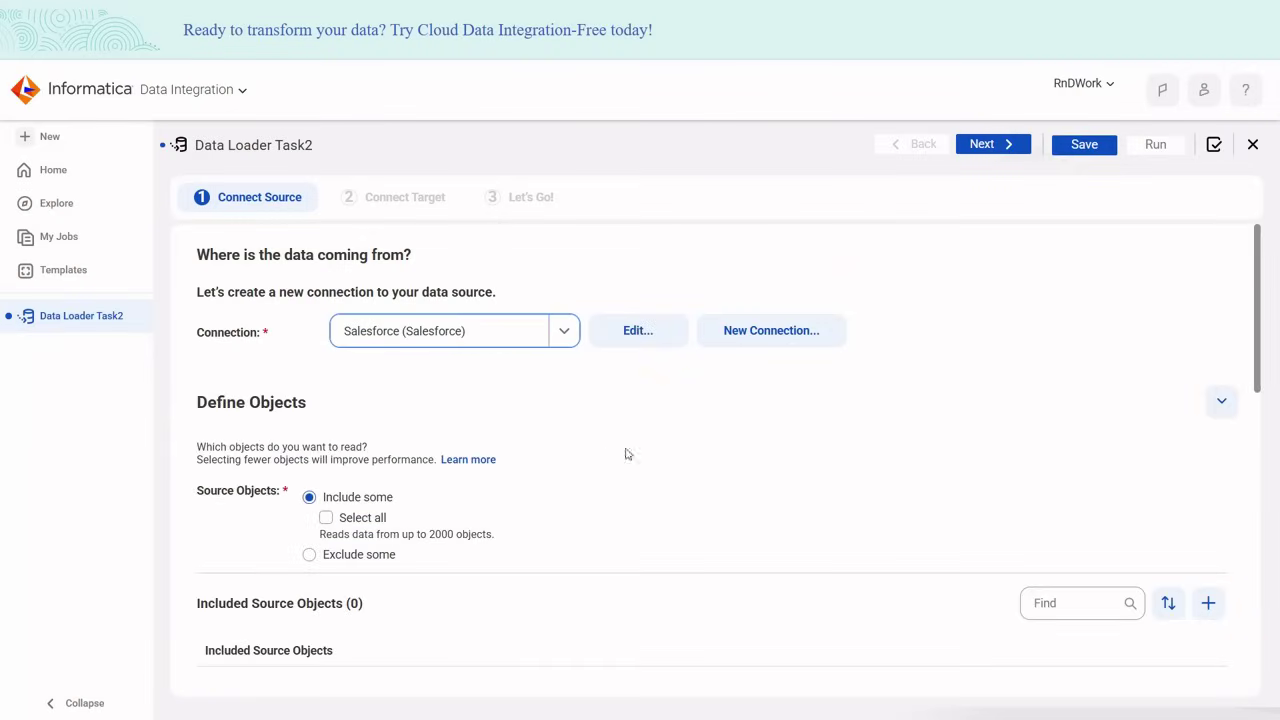
left_click(1208, 612)
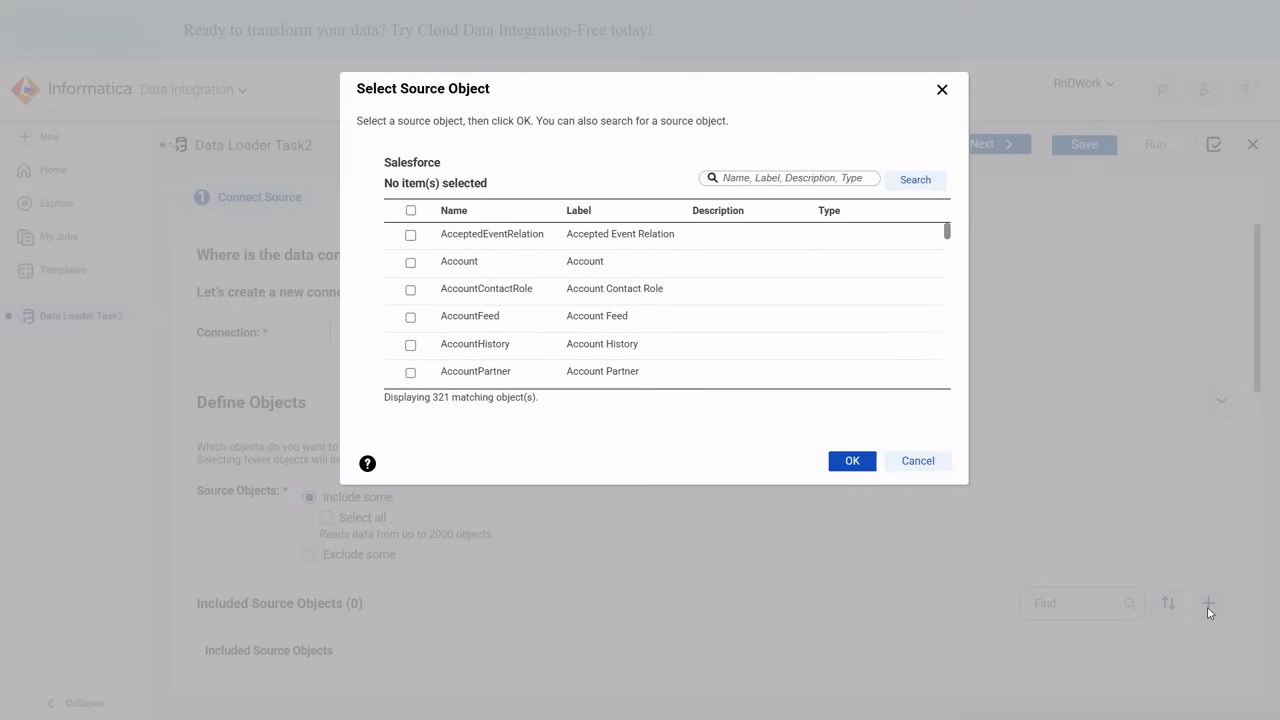
left_click(411, 263)
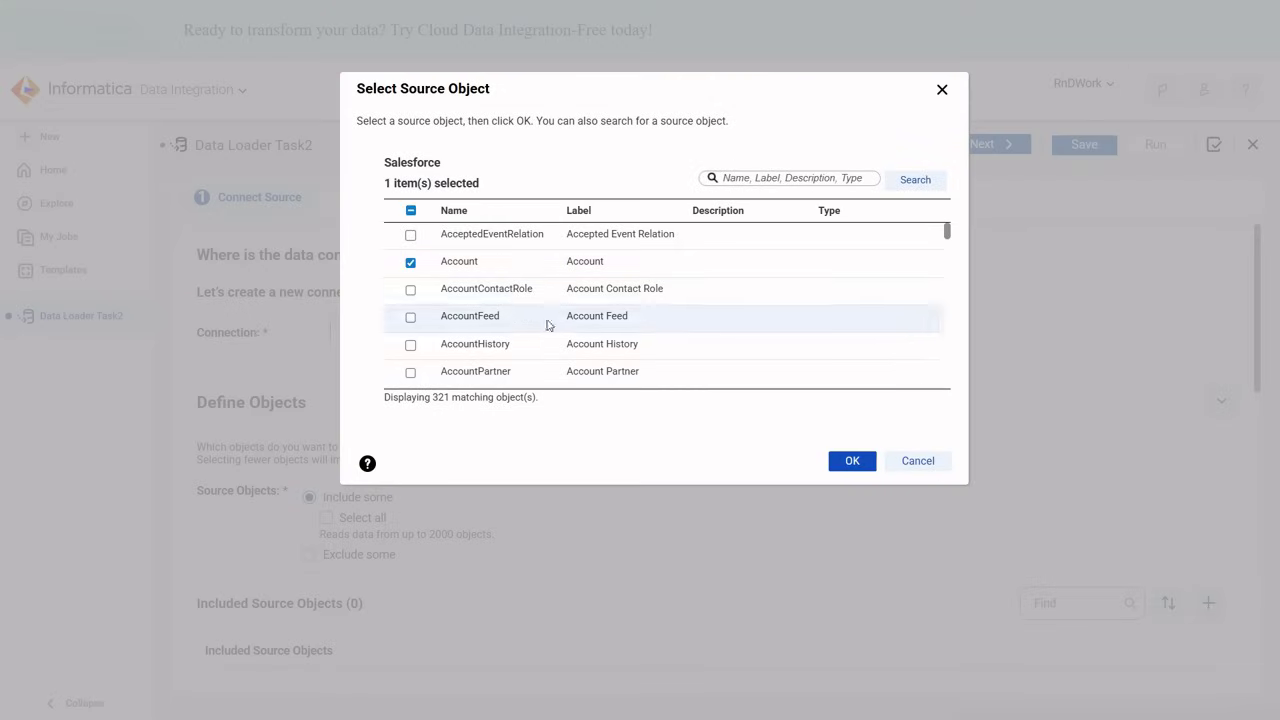
left_click(852, 462)
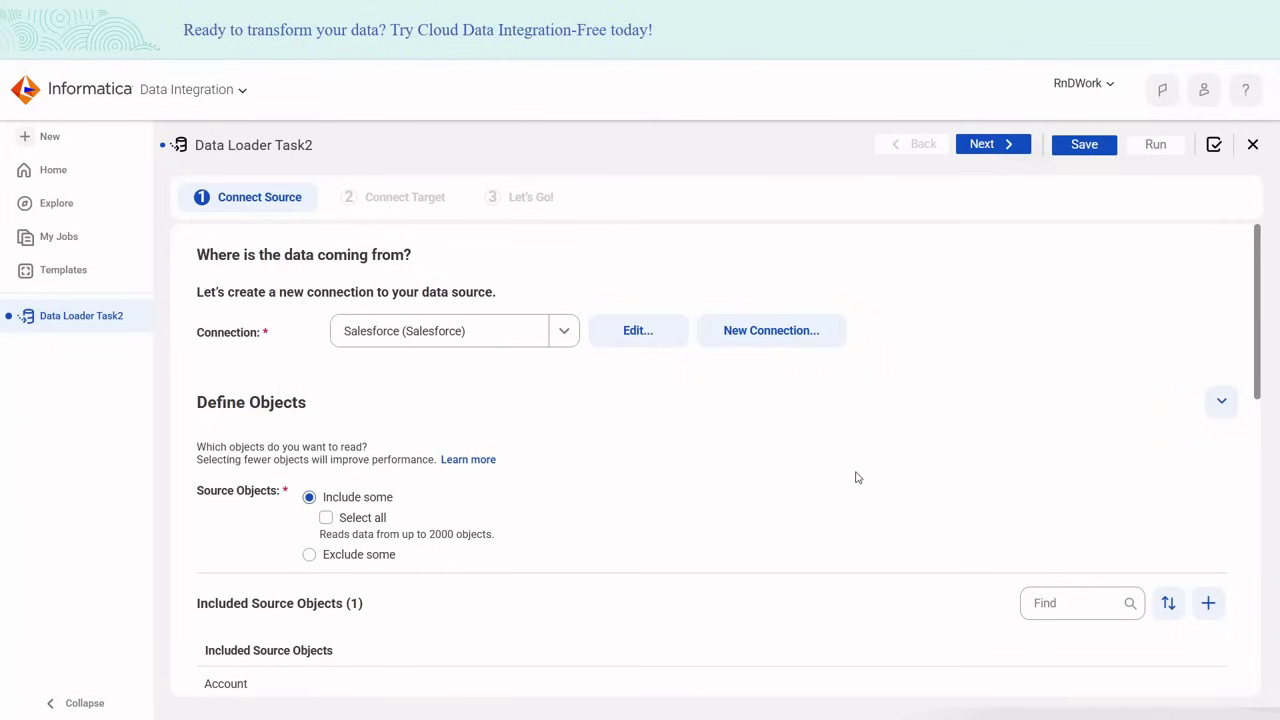
Step: Expand the Exclude Fields and Define Filters options and scroll on toward scheduling
scroll(855, 475, "down", 5)
scroll(855, 481, "down", 4)
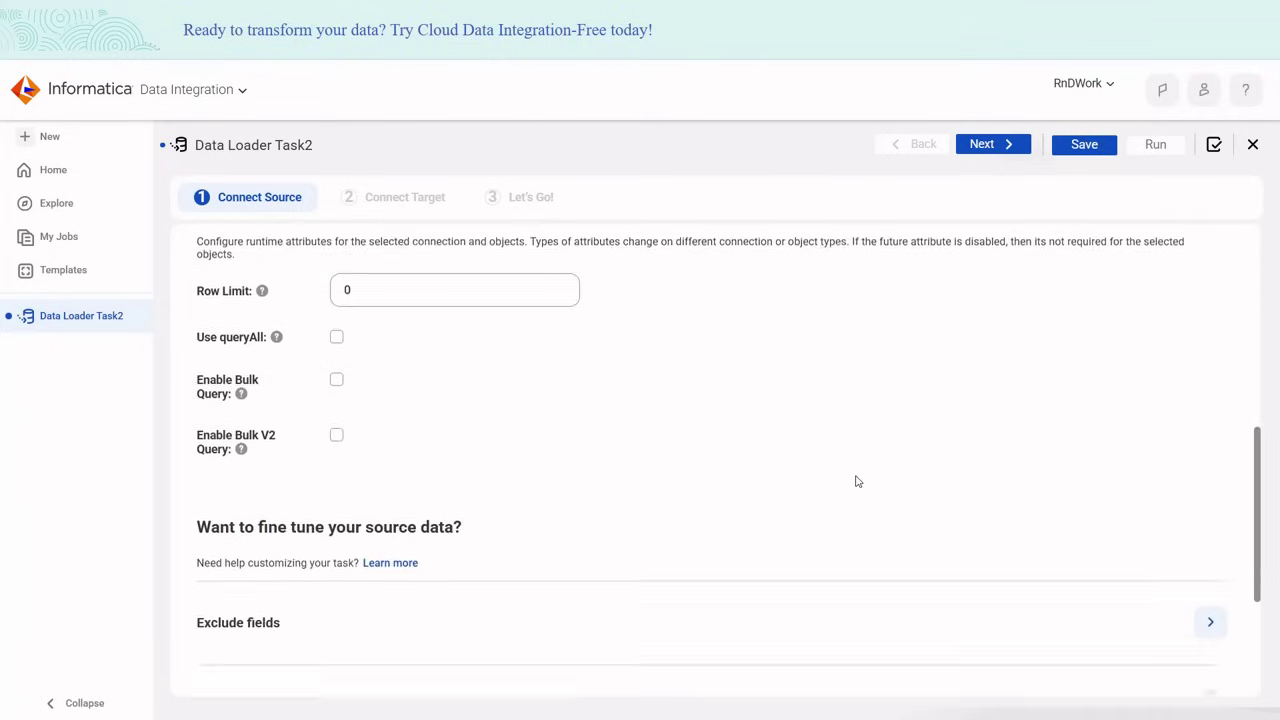
left_click(1210, 433)
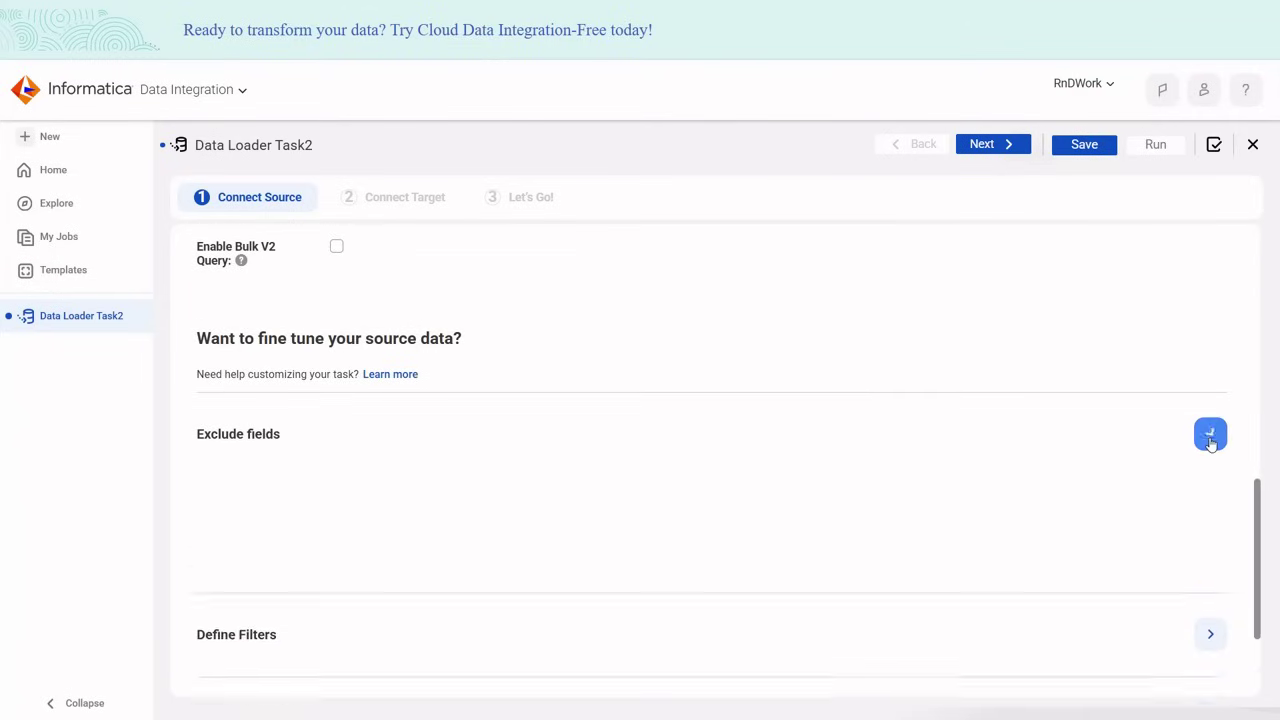
scroll(1230, 530, "down", 3)
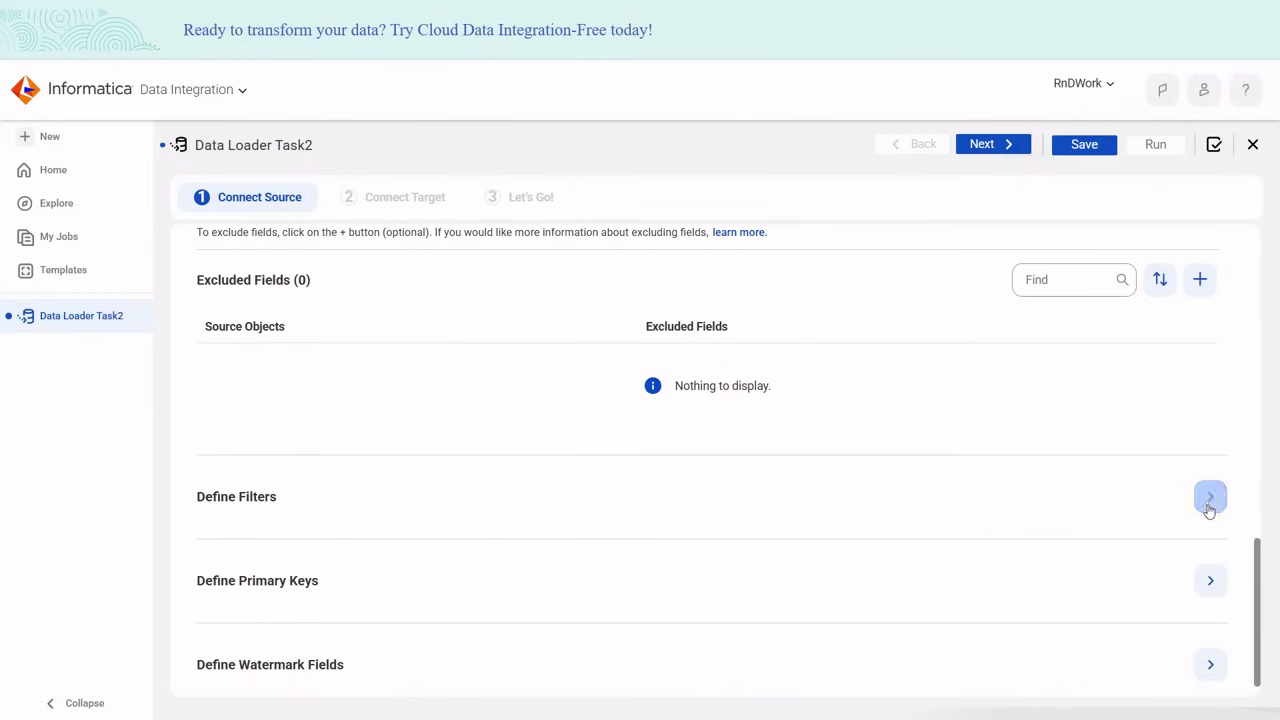
left_click(1208, 503)
scroll(1206, 510, "down", 3)
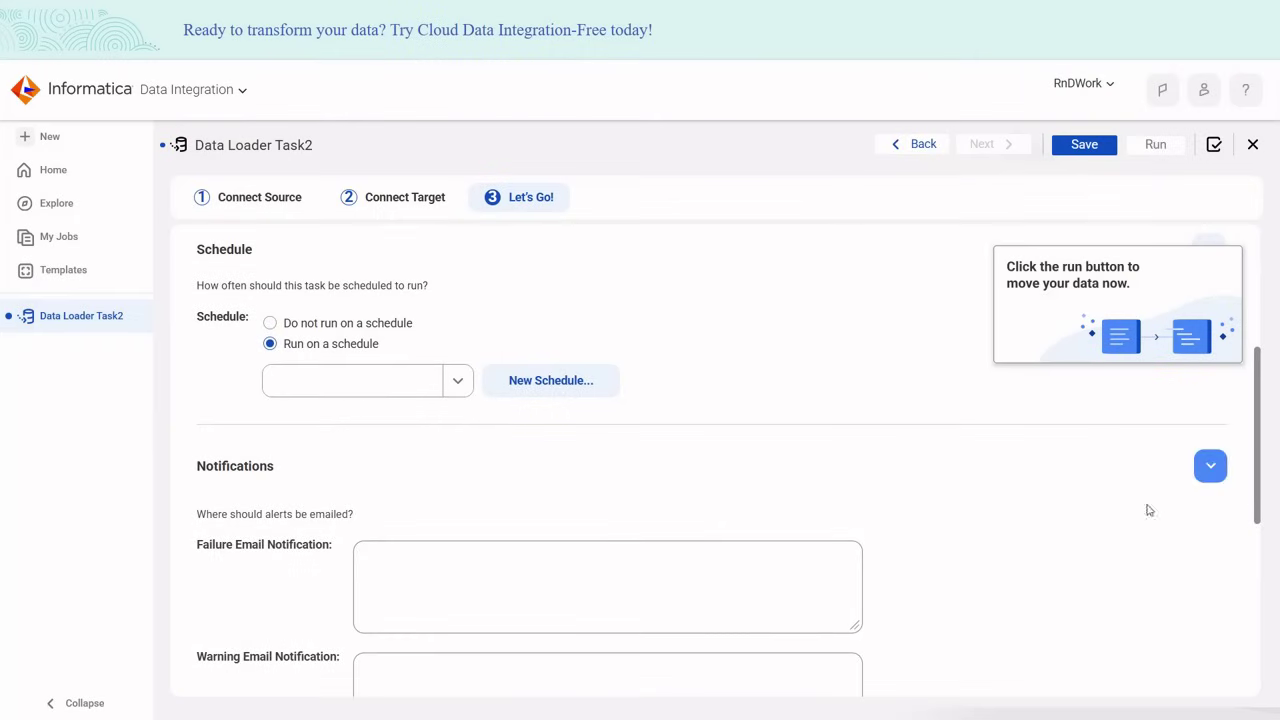
scroll(1148, 510, "down", 3)
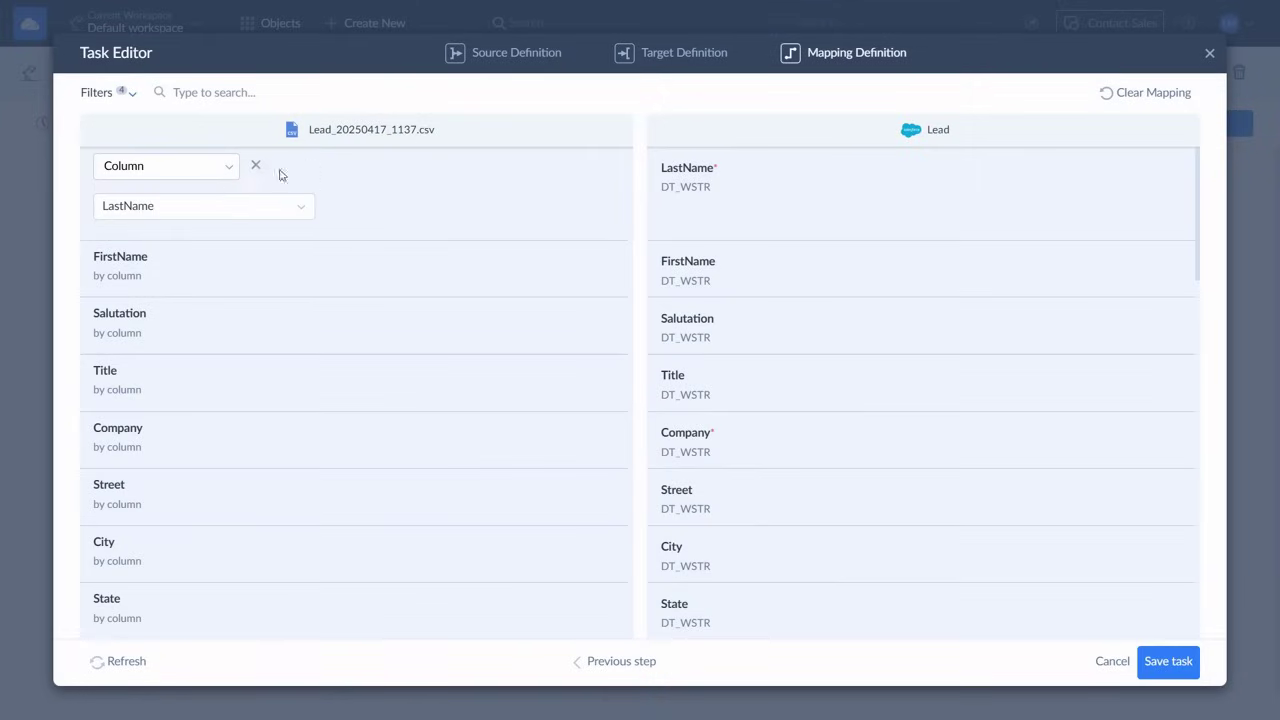
Step: Make the Lead import recur weekly on Mondays with a 10 o'clock start hour
left_click(221, 178)
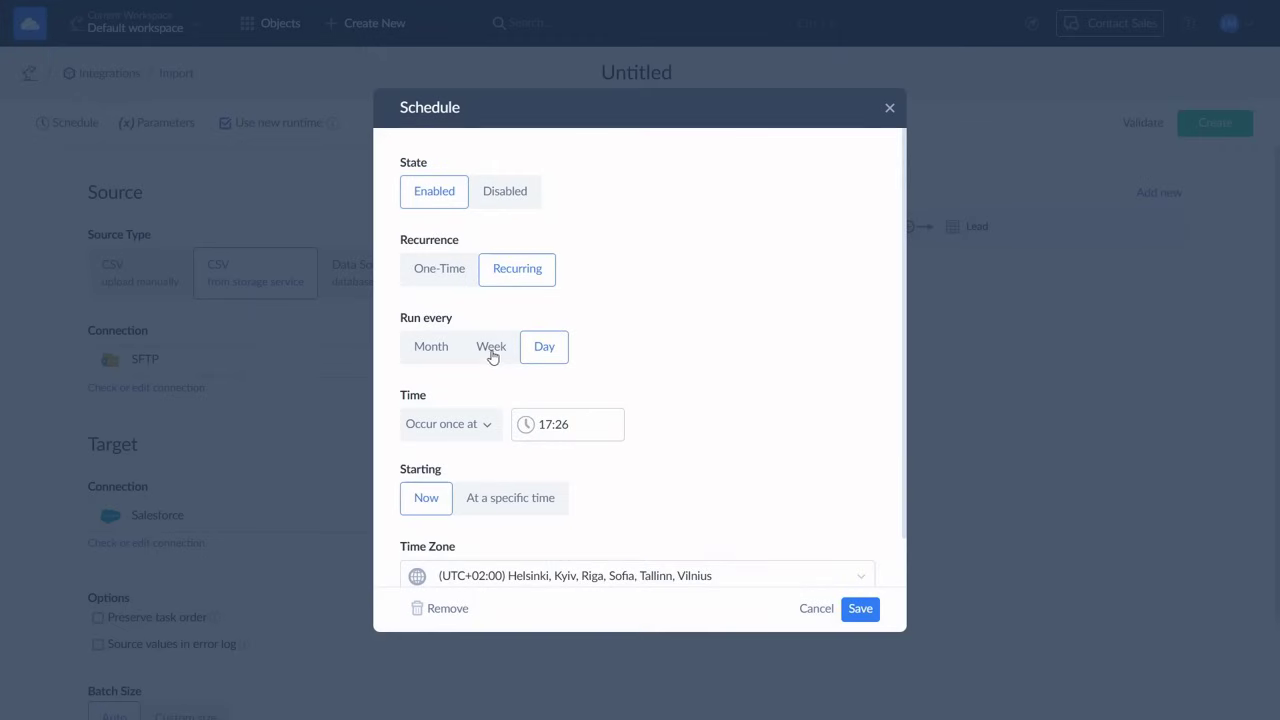
left_click(491, 355)
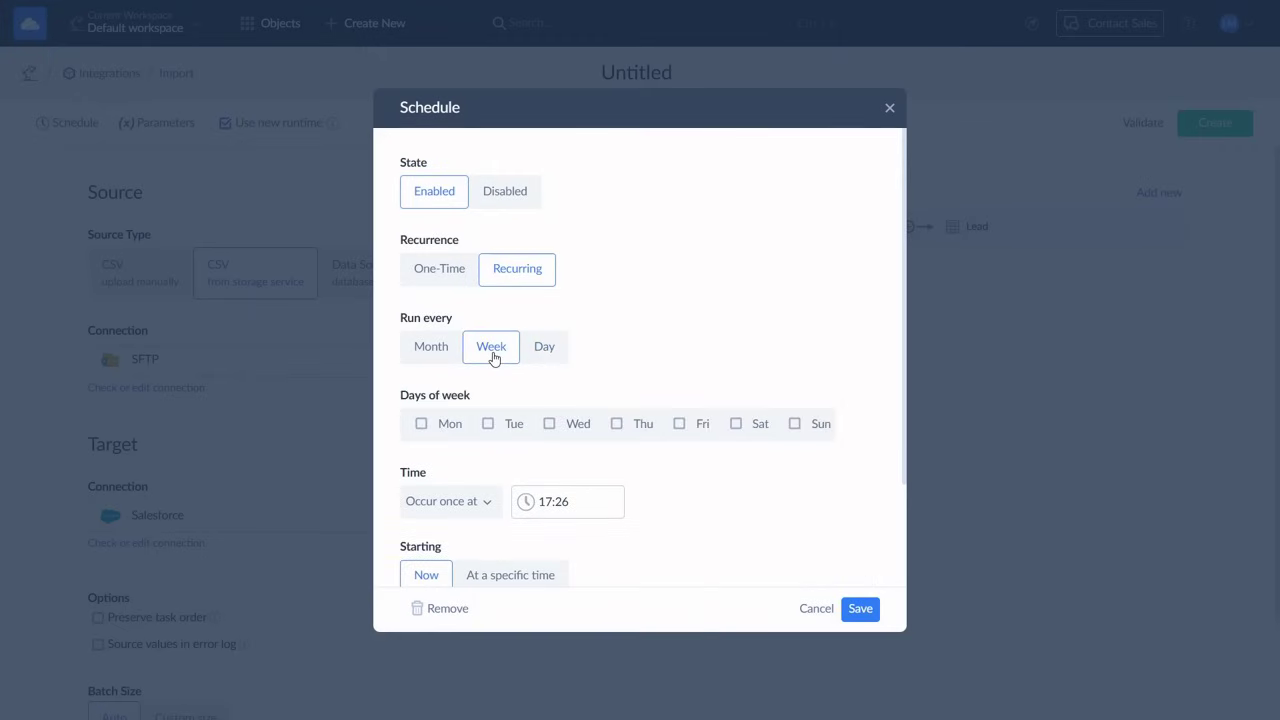
left_click(449, 428)
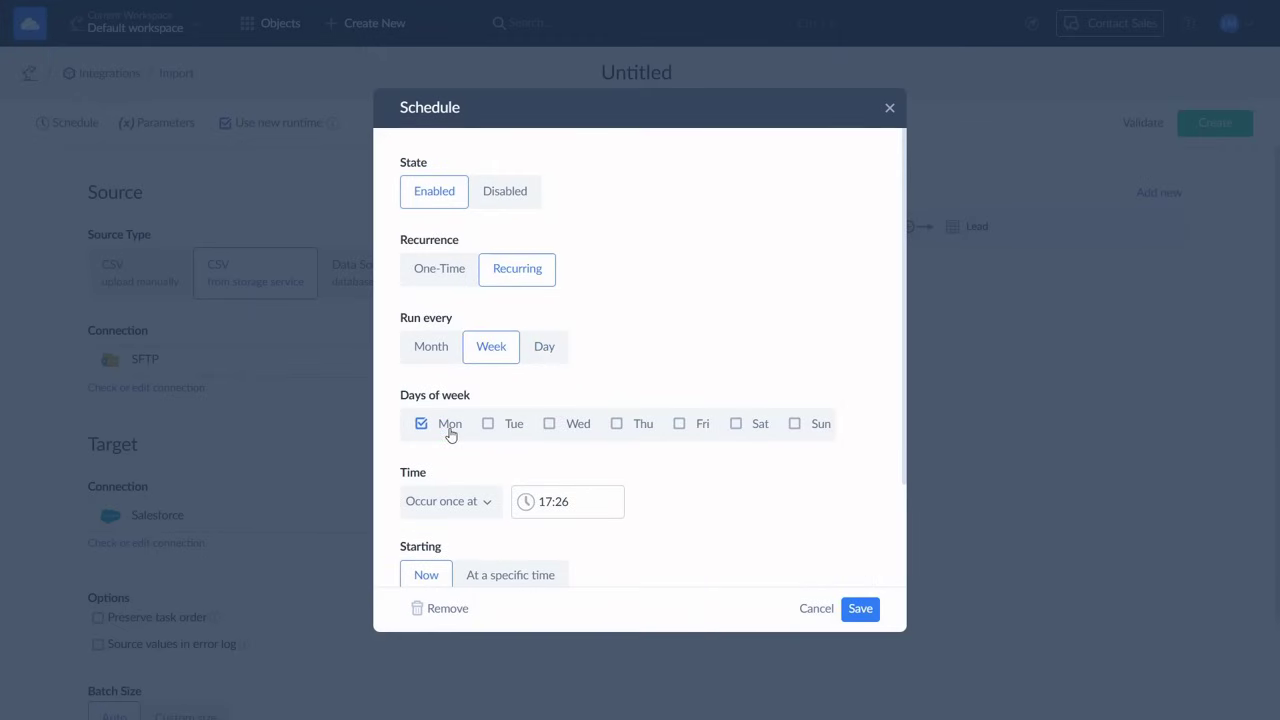
left_click(540, 500)
key("BackSpace")
key("BackSpace")
type("10")
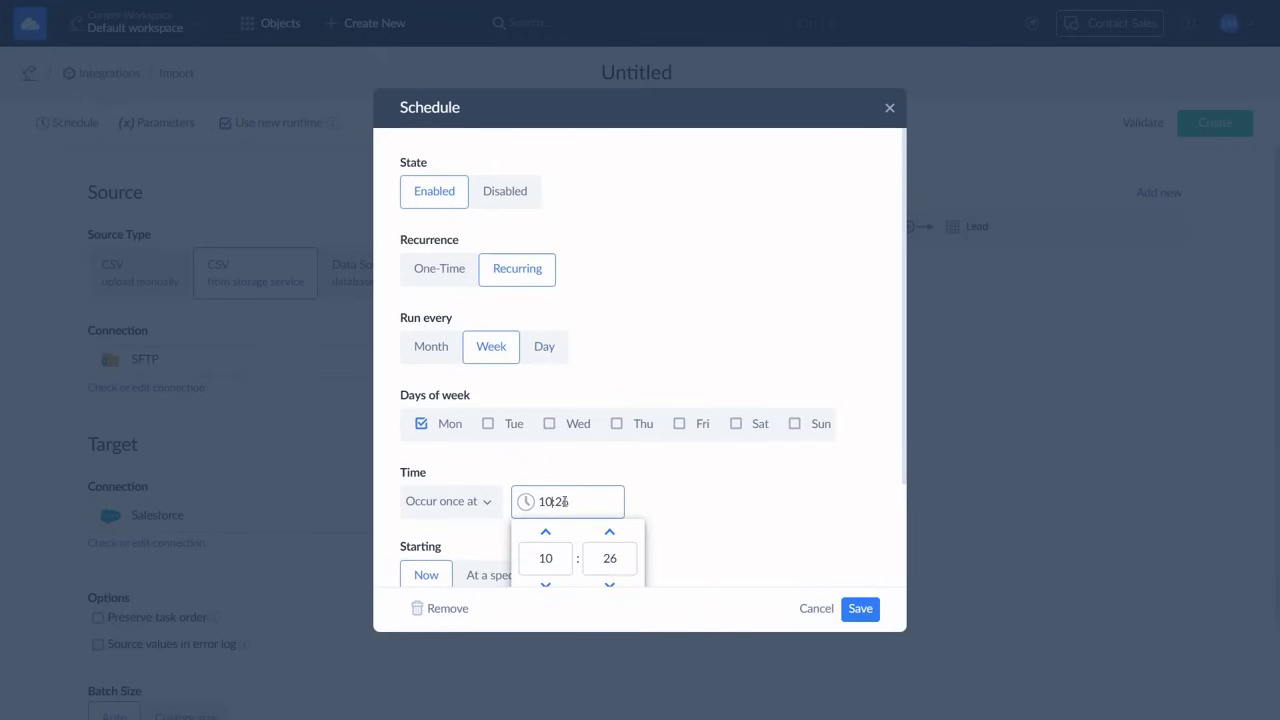
double_click(563, 501)
Step: Save the notification e-mails, then expand the ETL, ELT and Sync in One Direction cases
type("00")
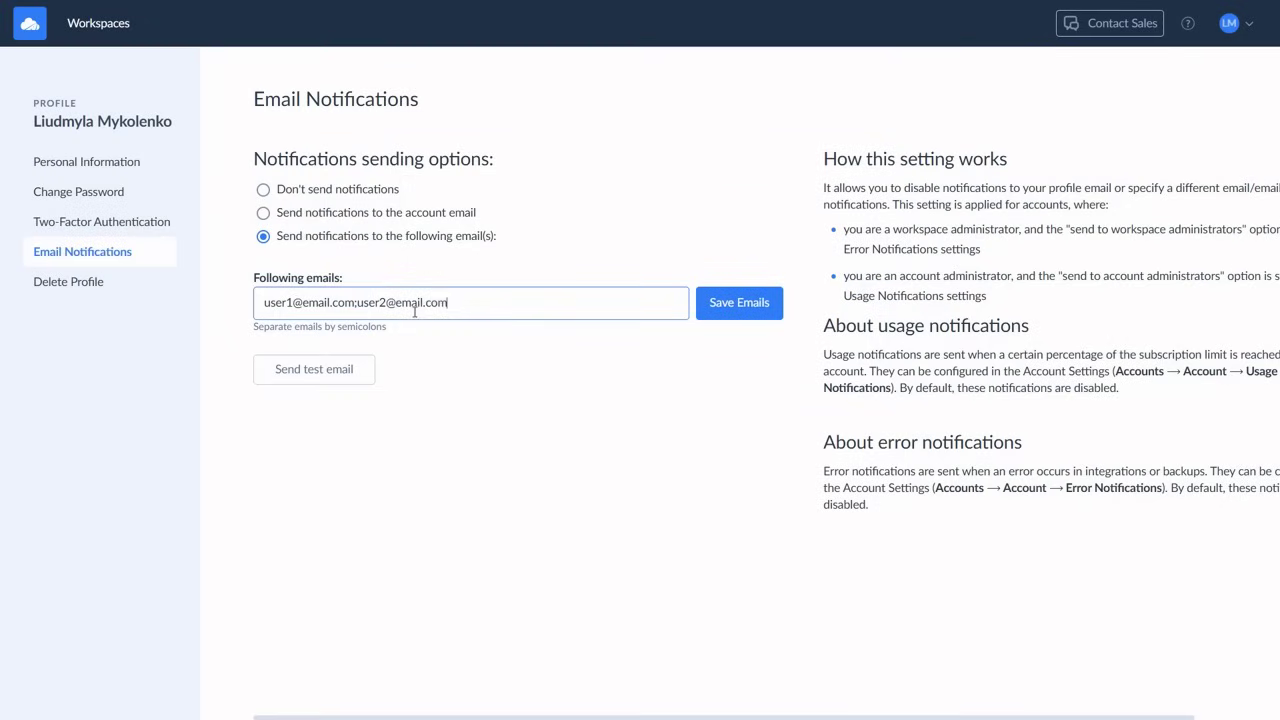
left_click(733, 318)
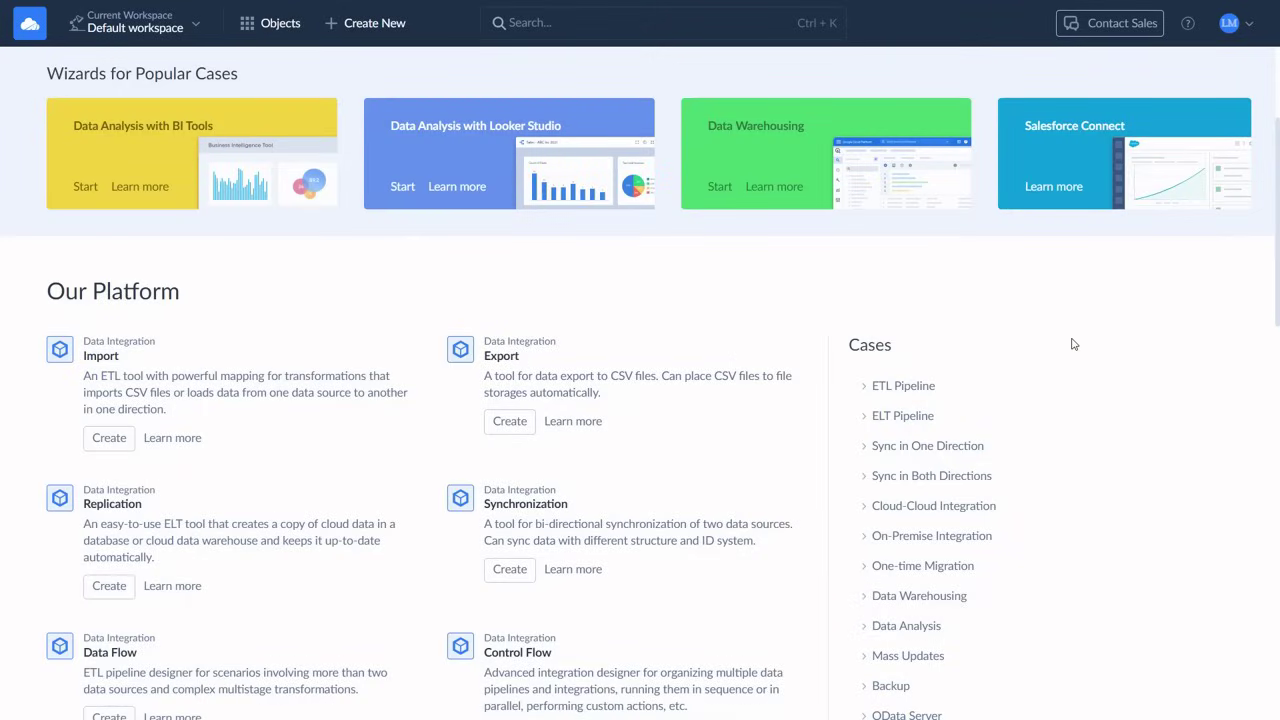
left_click(895, 398)
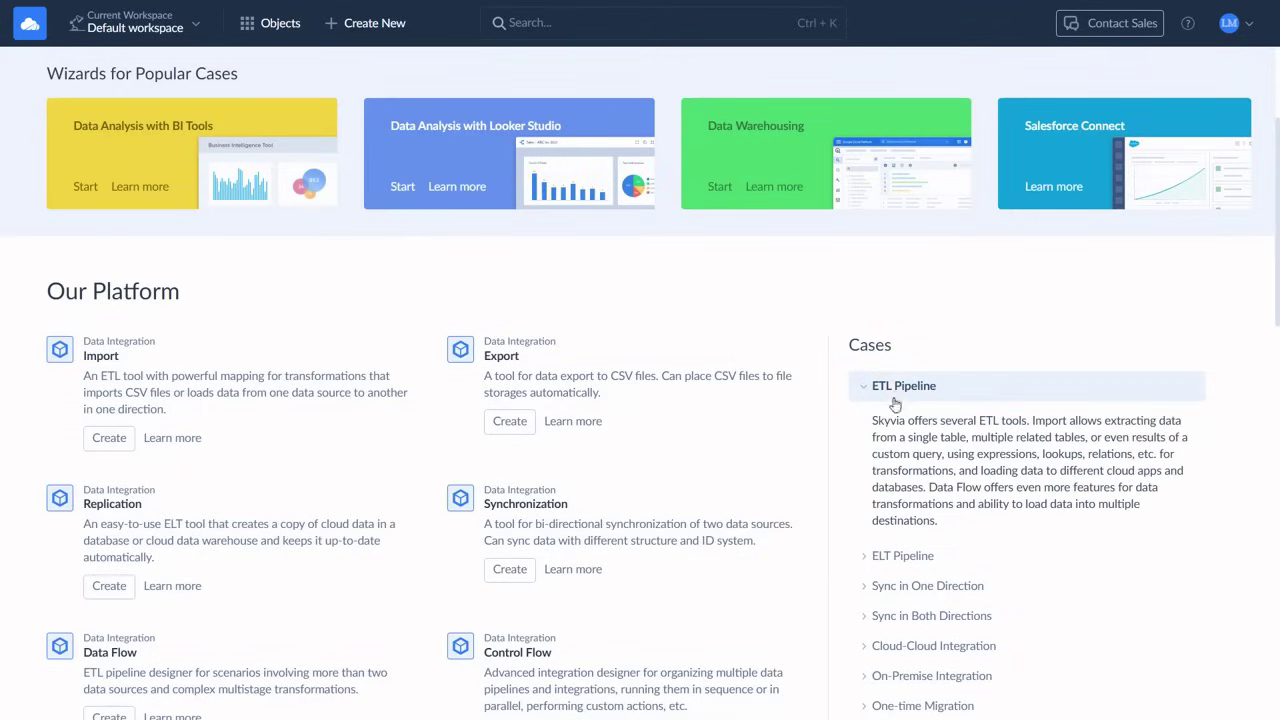
left_click(903, 557)
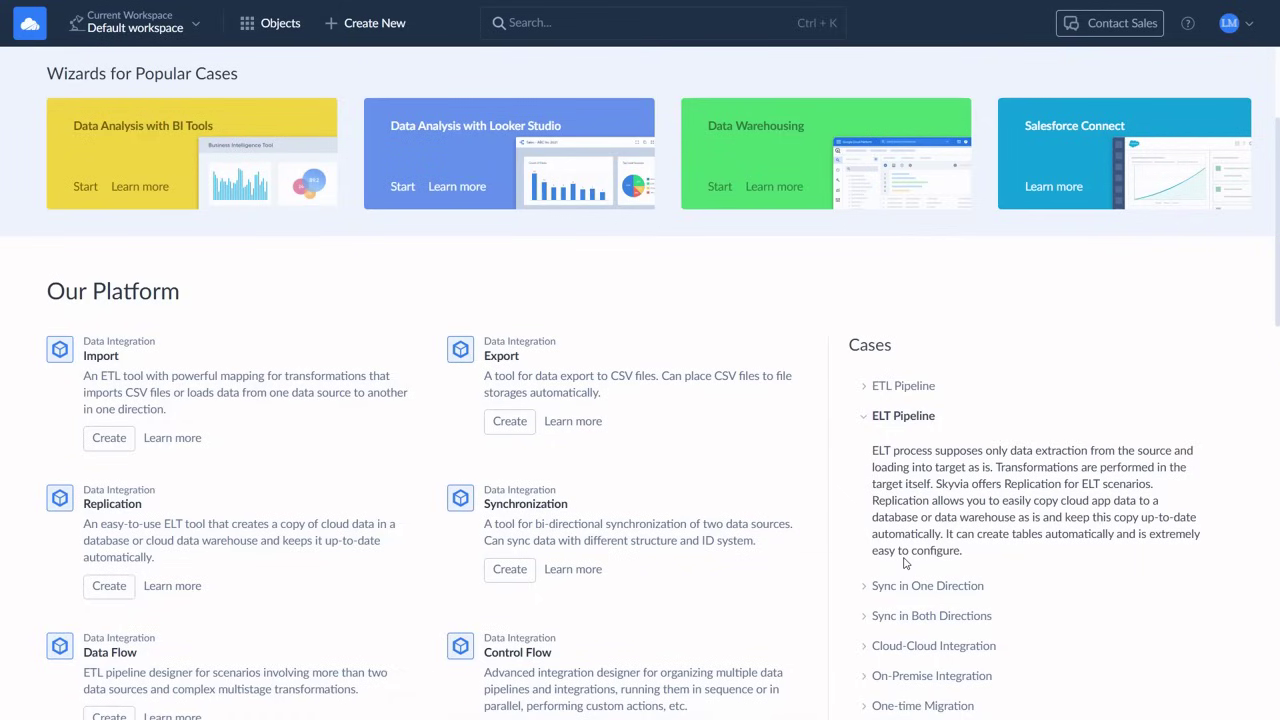
left_click(906, 587)
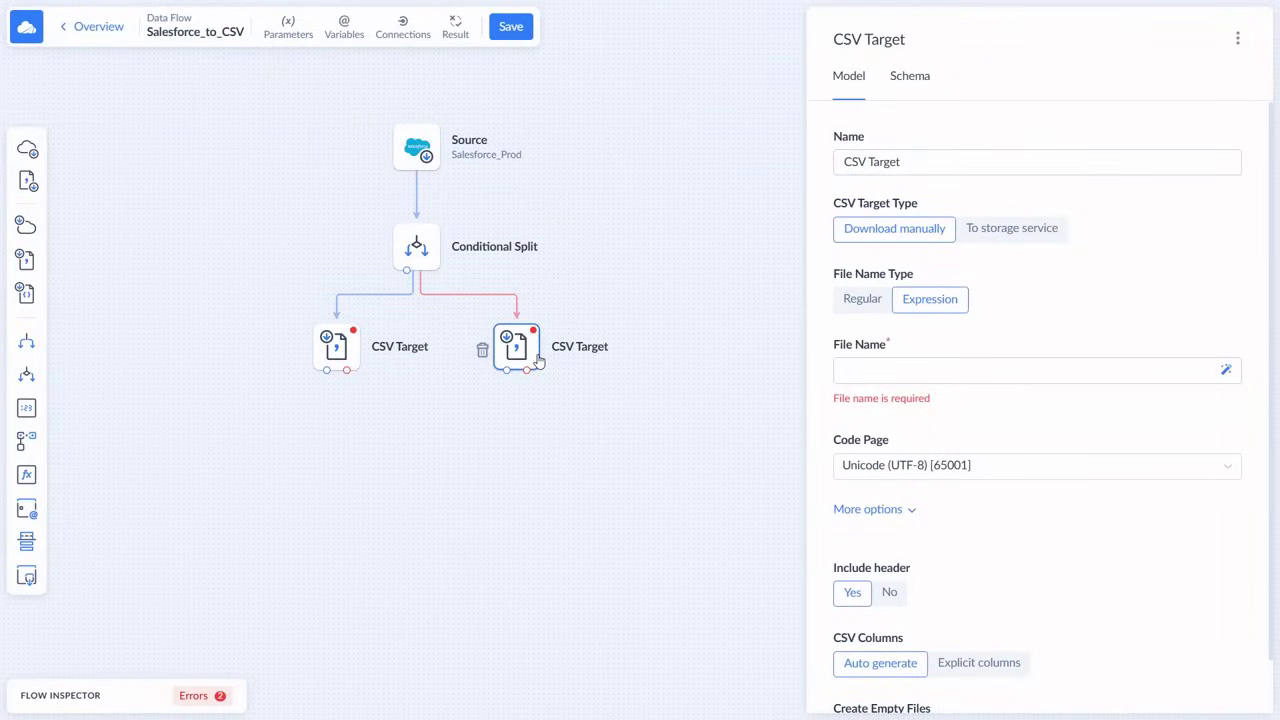
Step: Switch the CSV Target to storage-service output and browse the connector catalogue
left_click(1012, 230)
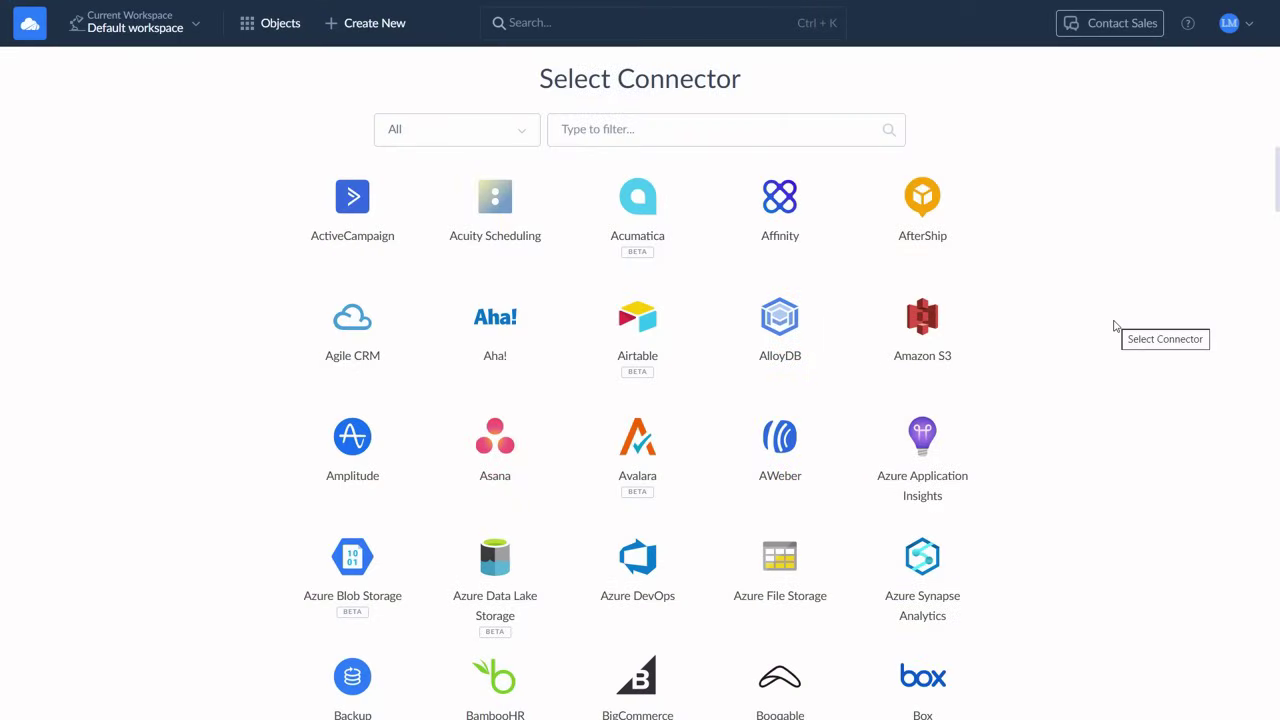
scroll(1114, 327, "down", 5)
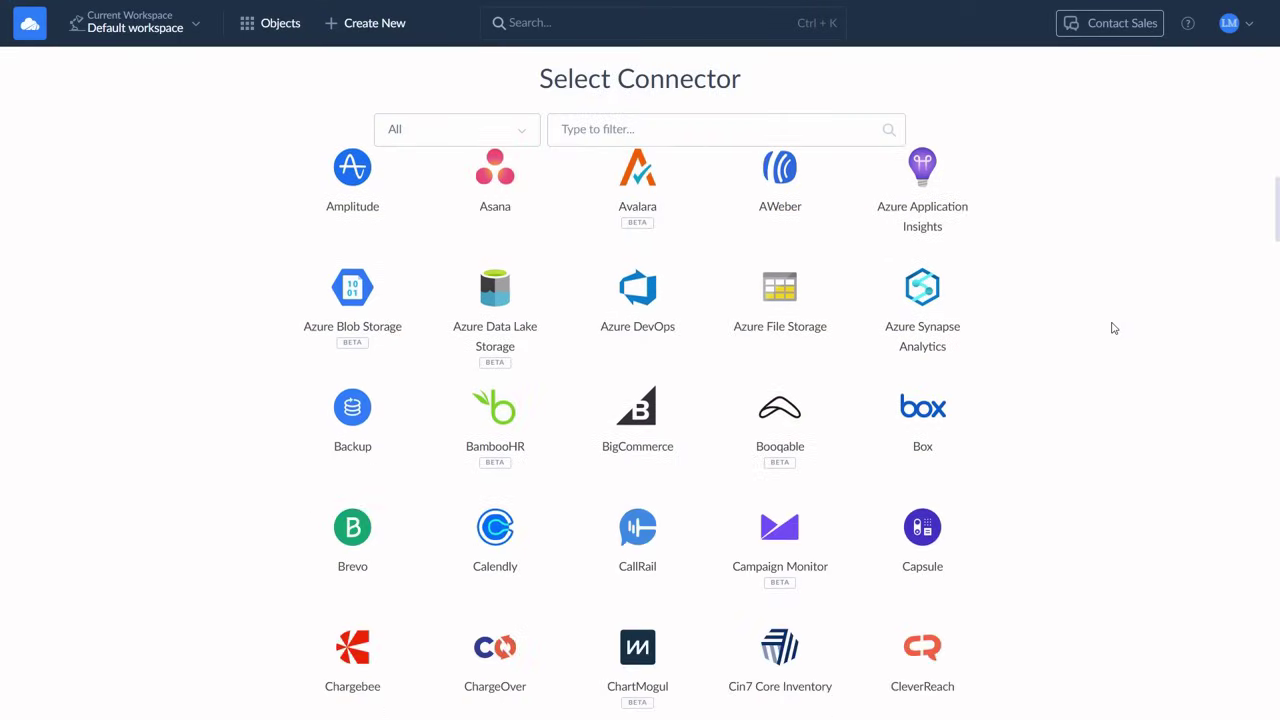
scroll(1114, 328, "down", 12)
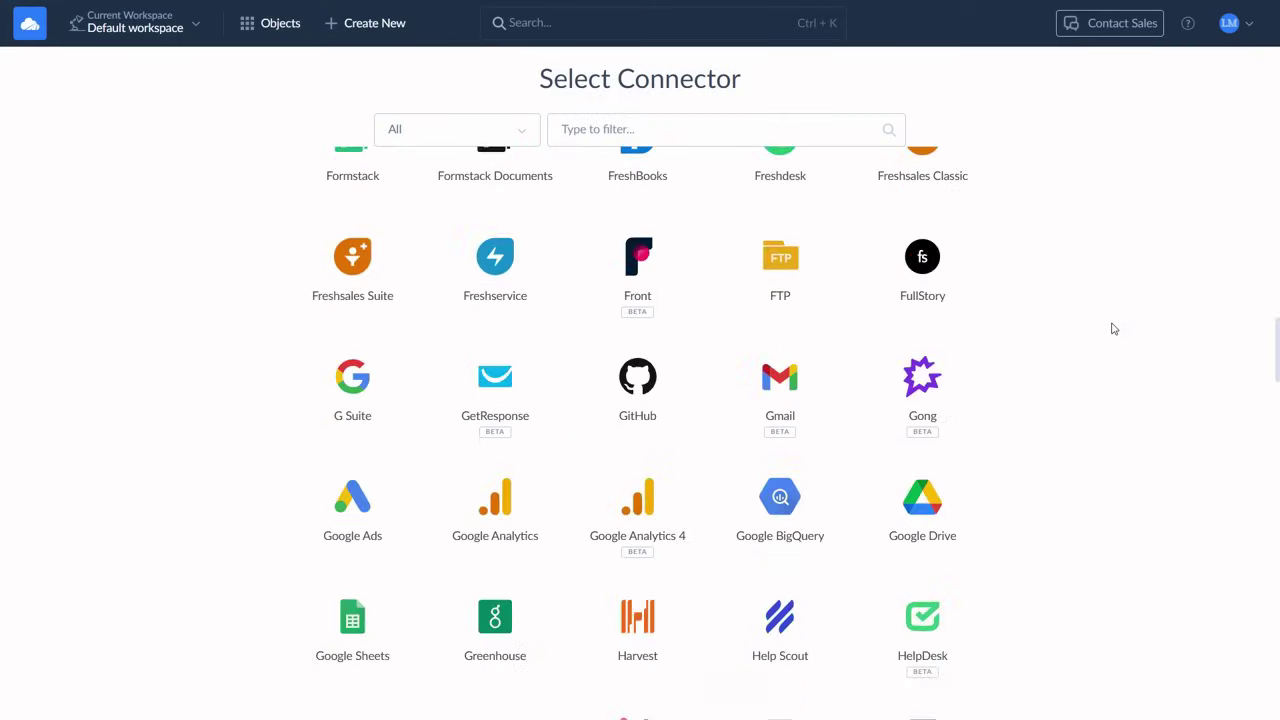